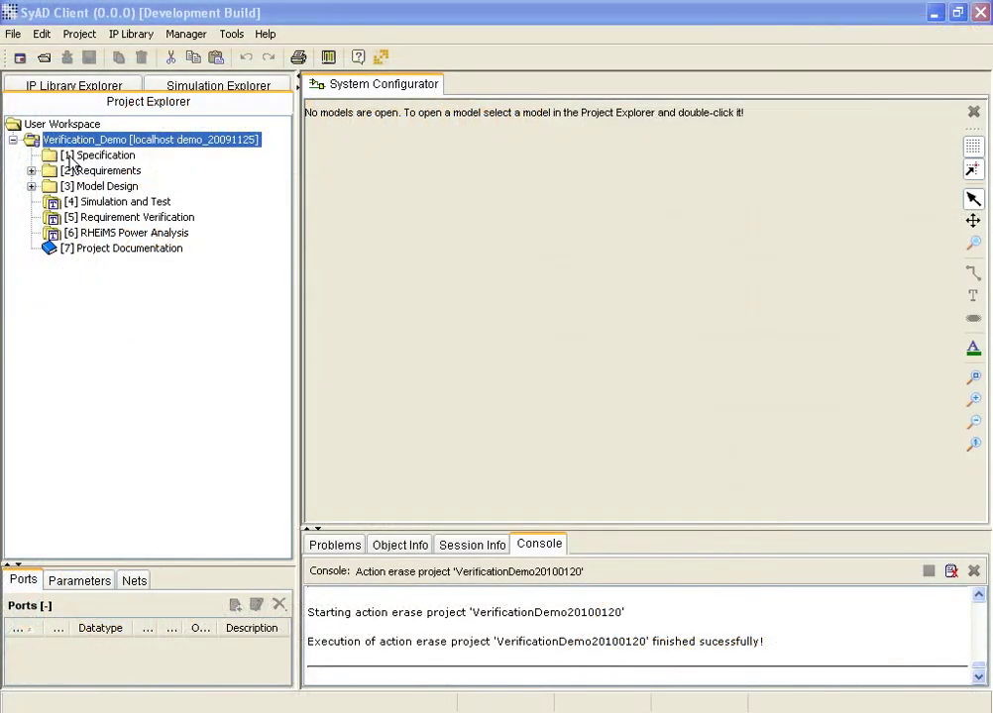
Add the existing use case description RFID_Doors.xml from My Documents to the Use Cases folder under Requirements.
left_click(31, 170)
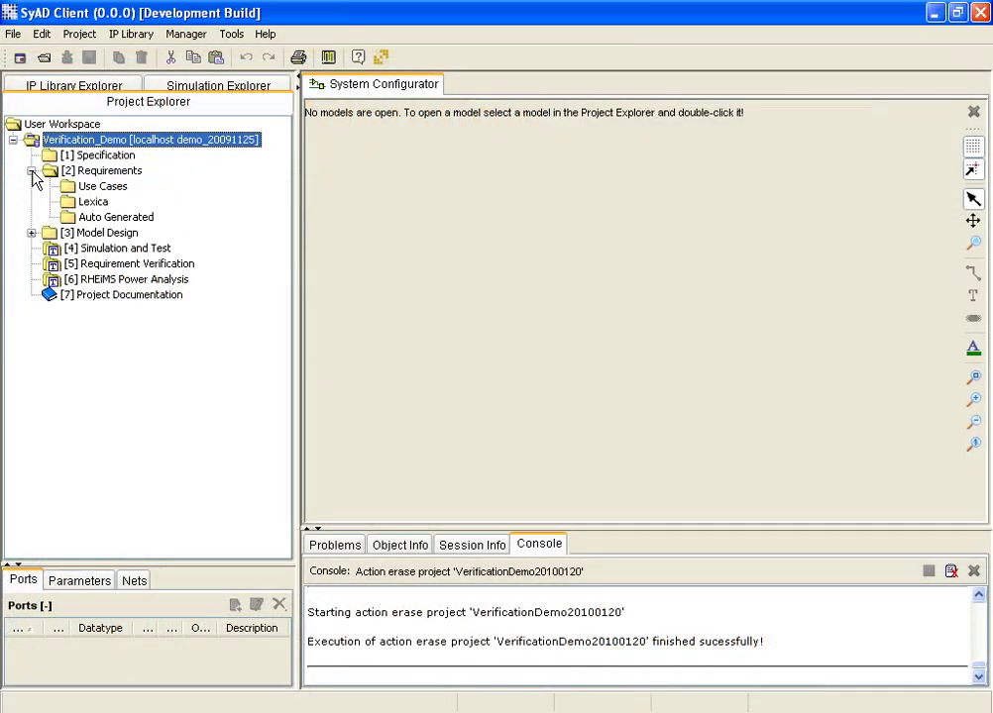
right_click(95, 187)
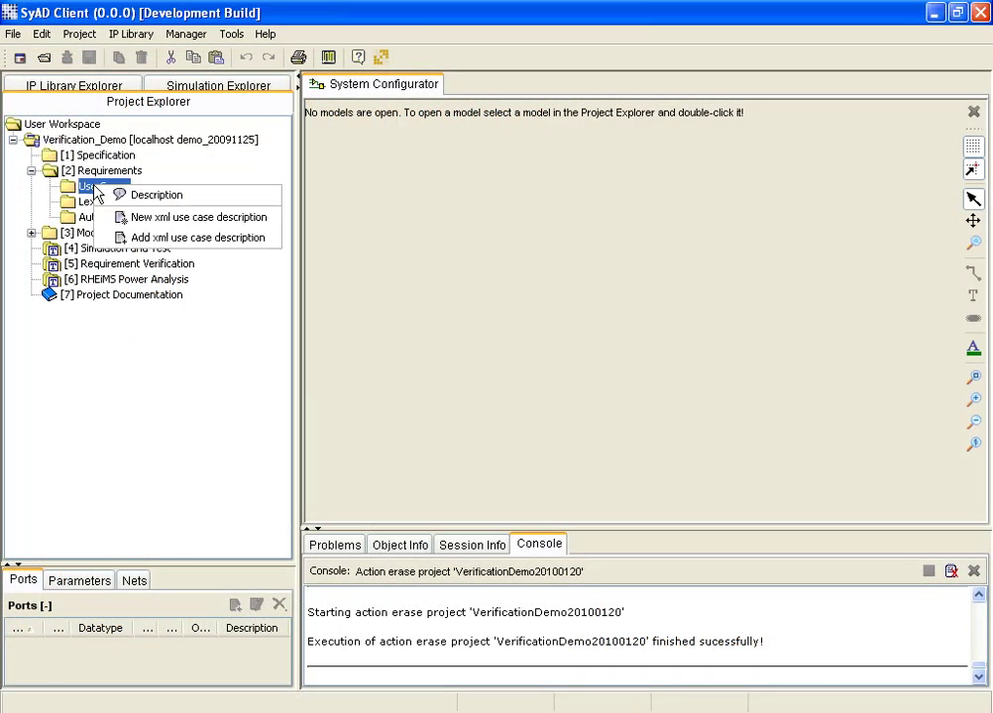
left_click(149, 238)
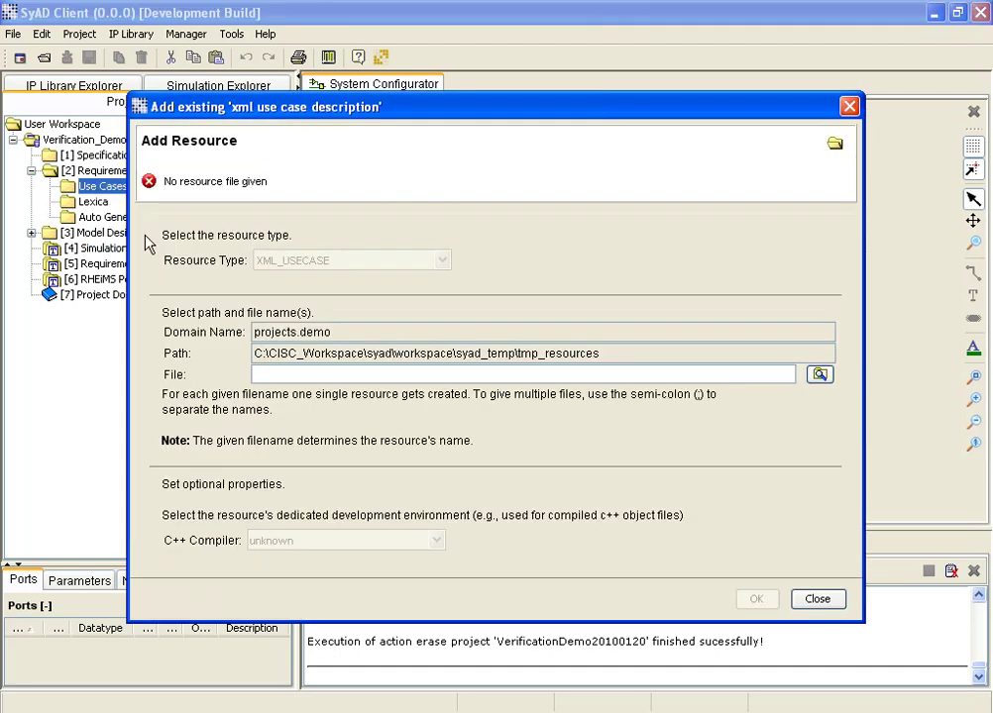
left_click(820, 375)
left_click(304, 395)
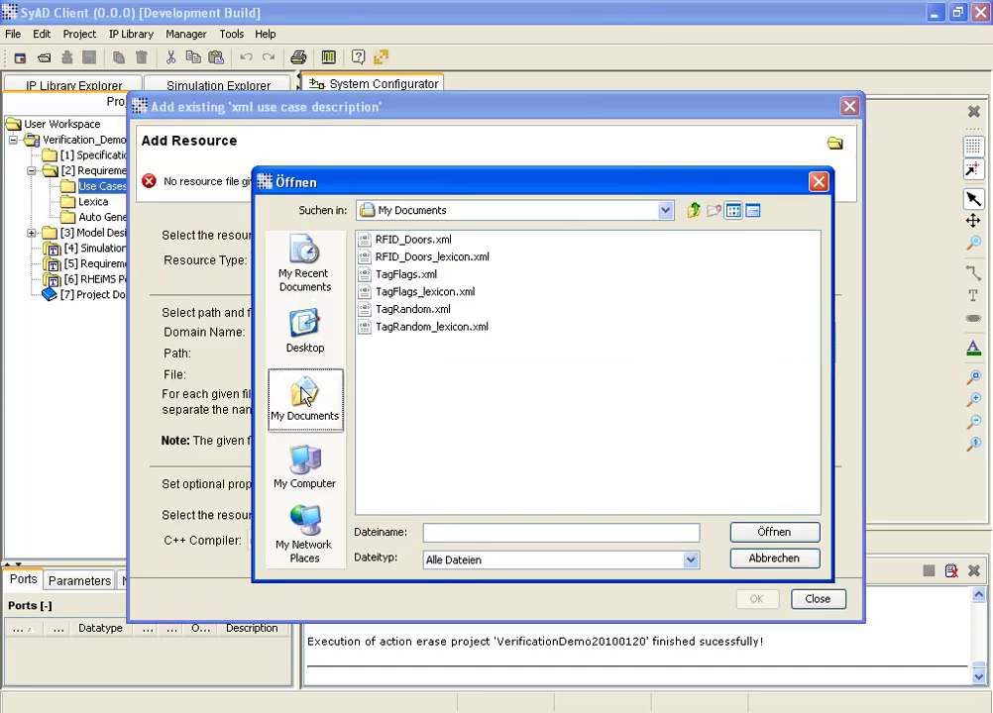
left_click(388, 240)
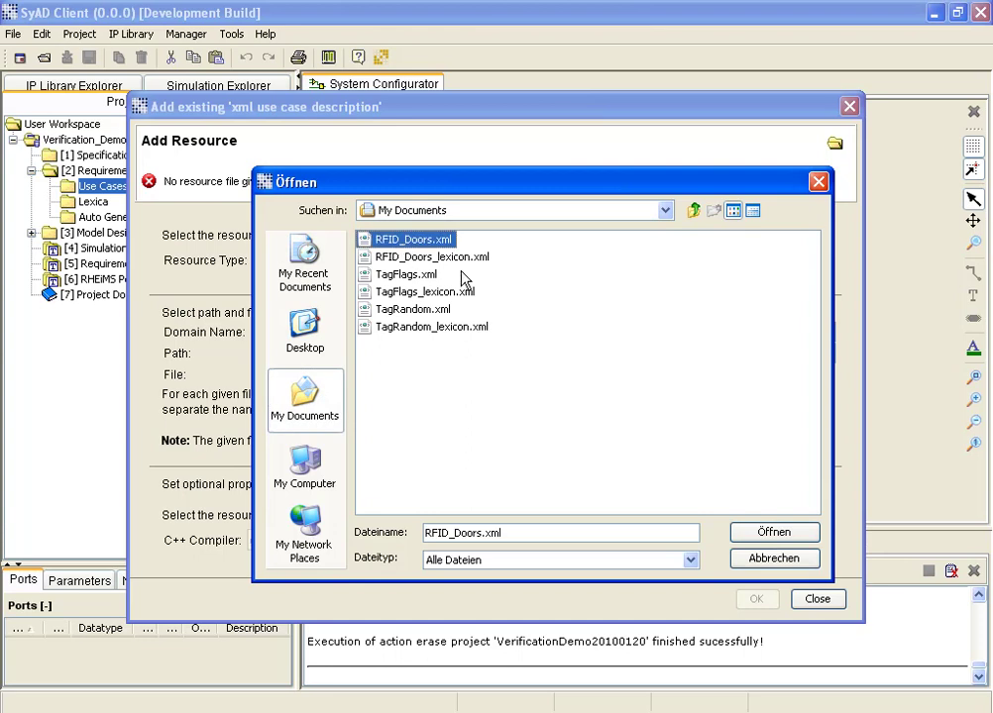
left_click(741, 535)
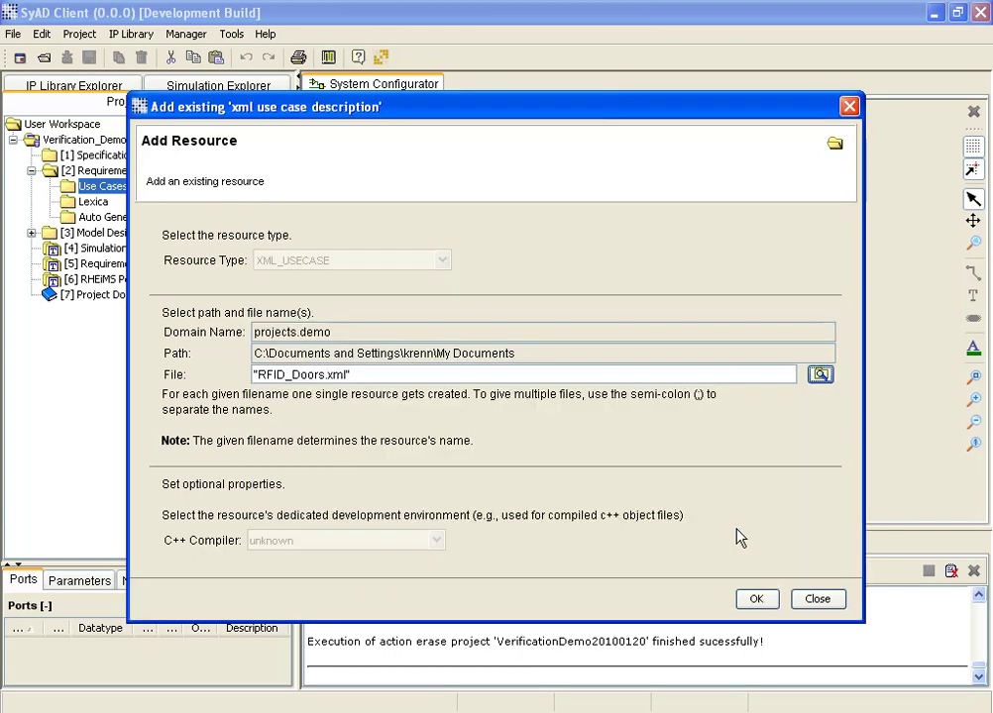
left_click(755, 596)
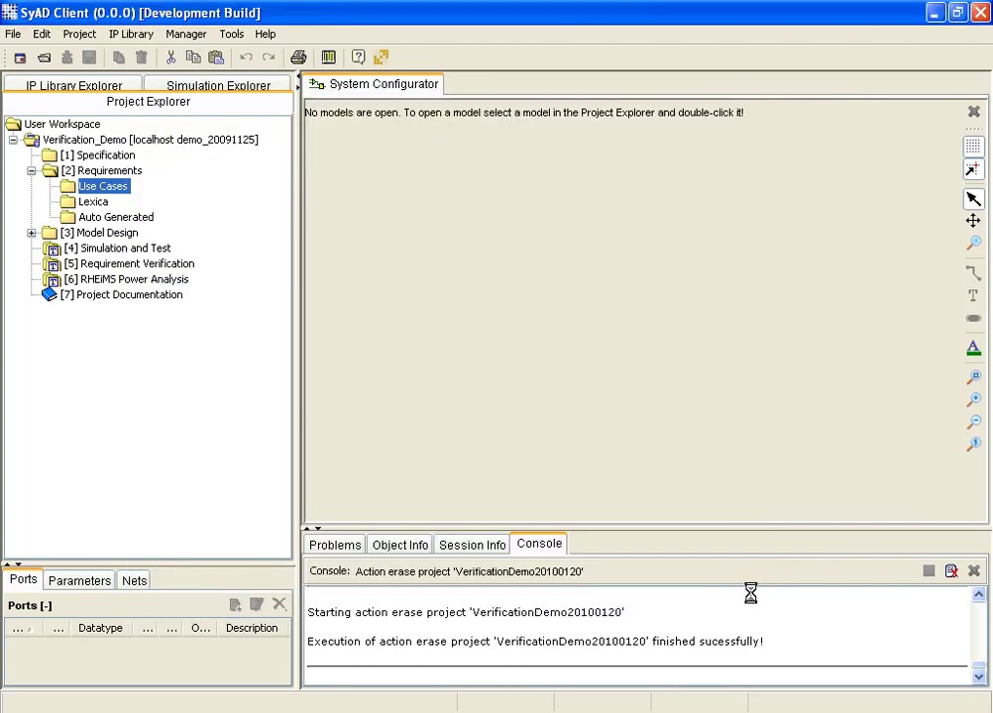
left_click(49, 187)
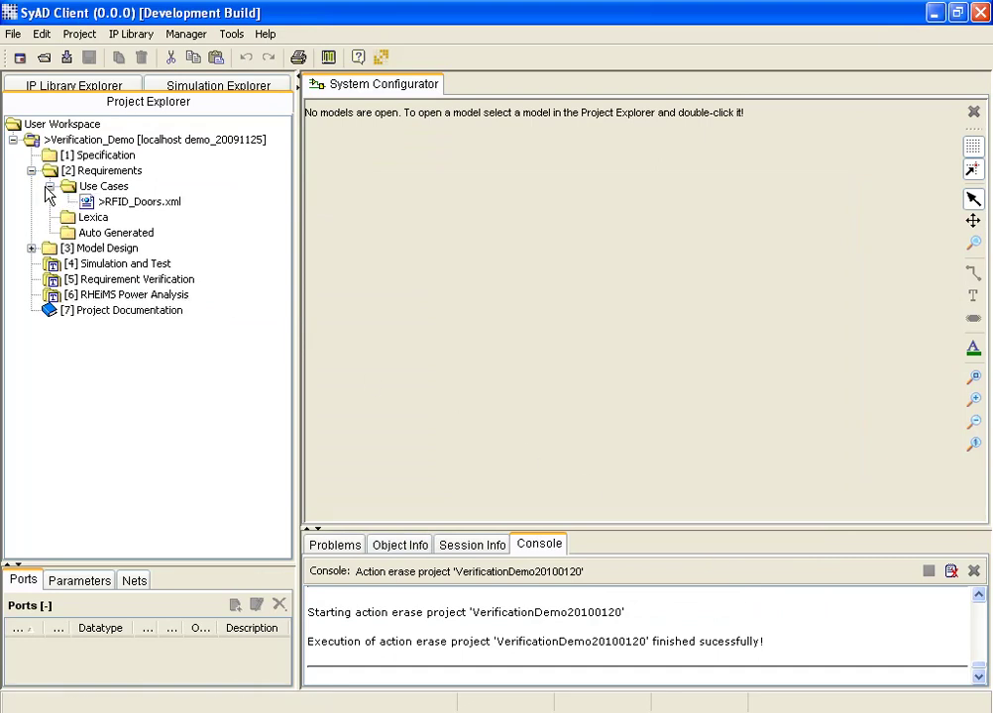
Add the existing lexicon RFID_Doors_lexicon.xml from My Documents to the Lexica folder and save the project.
left_click(95, 218)
right_click(94, 218)
left_click(119, 269)
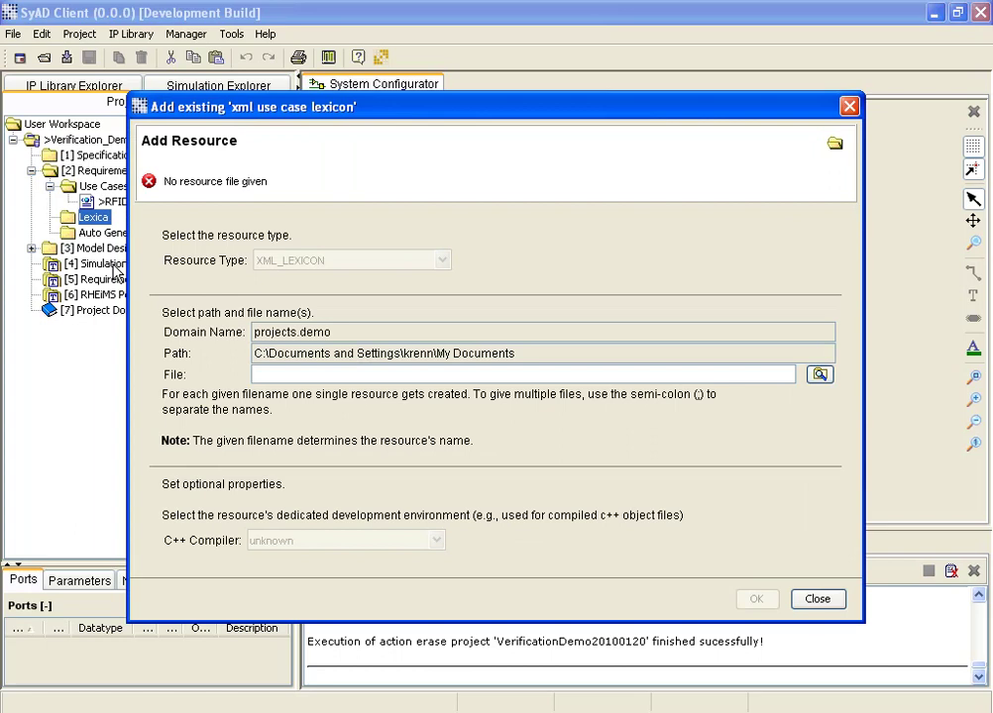
left_click(819, 374)
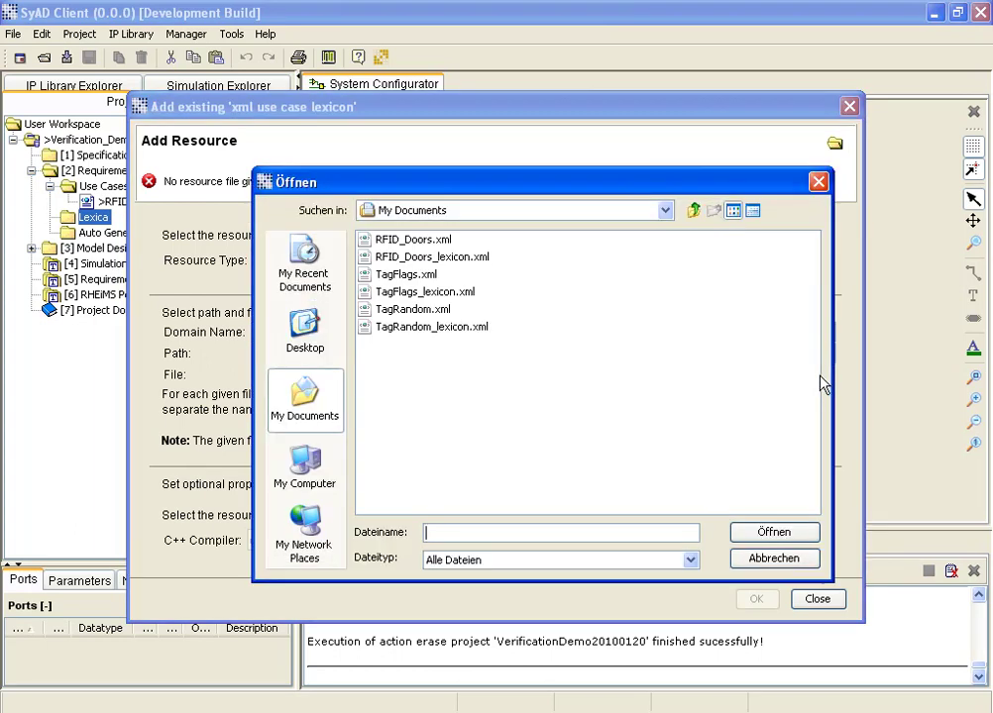
left_click(428, 256)
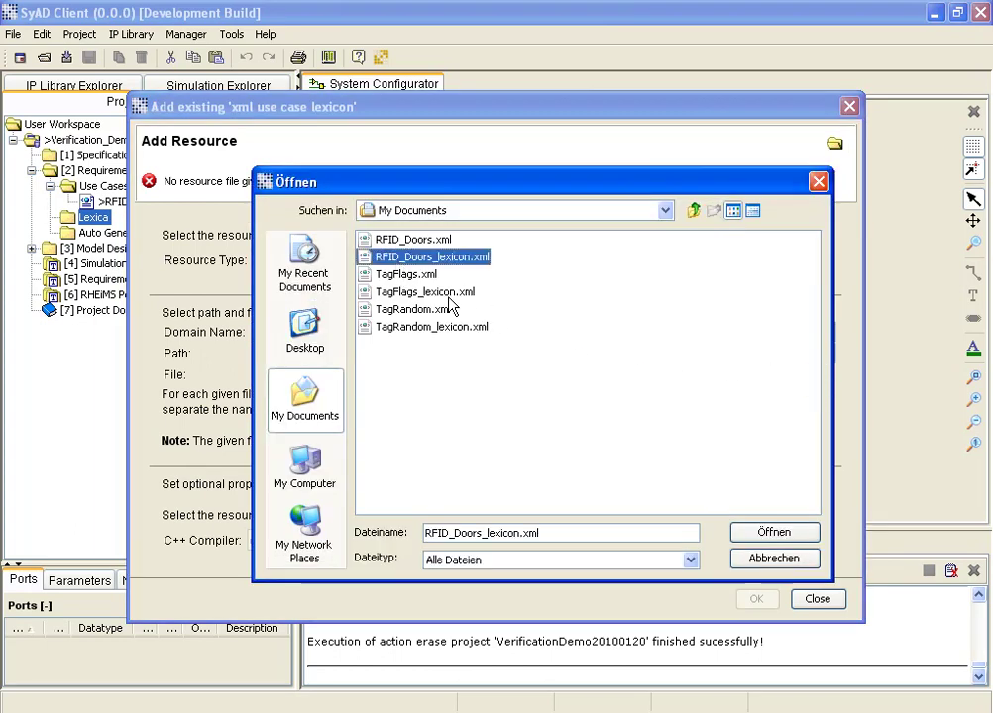
left_click(751, 532)
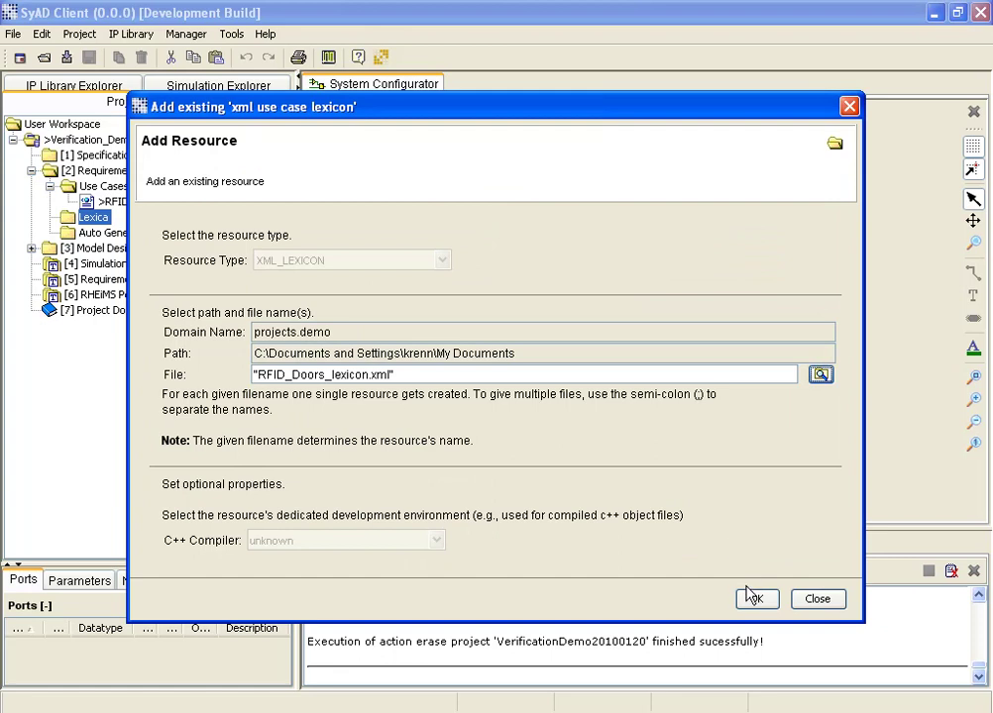
left_click(753, 599)
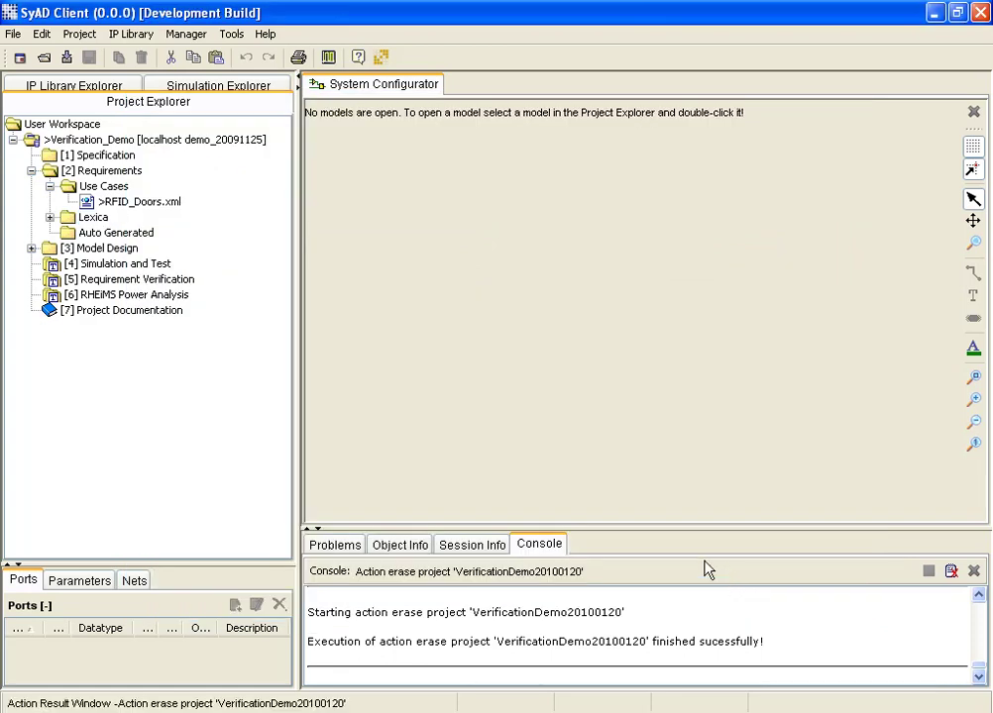
left_click(49, 217)
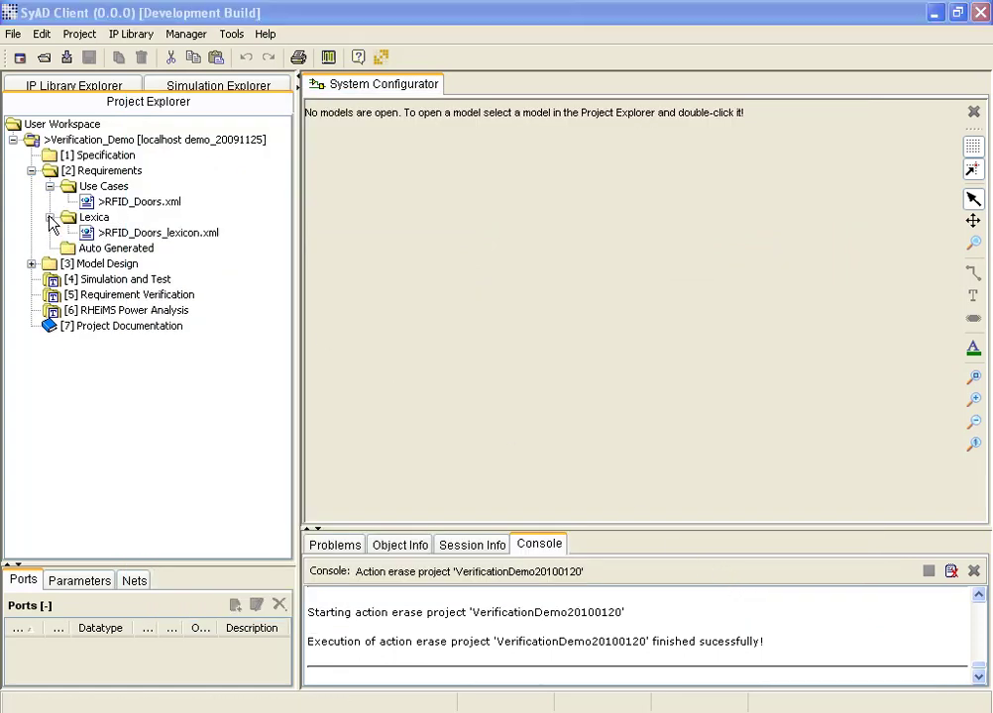
left_click(65, 58)
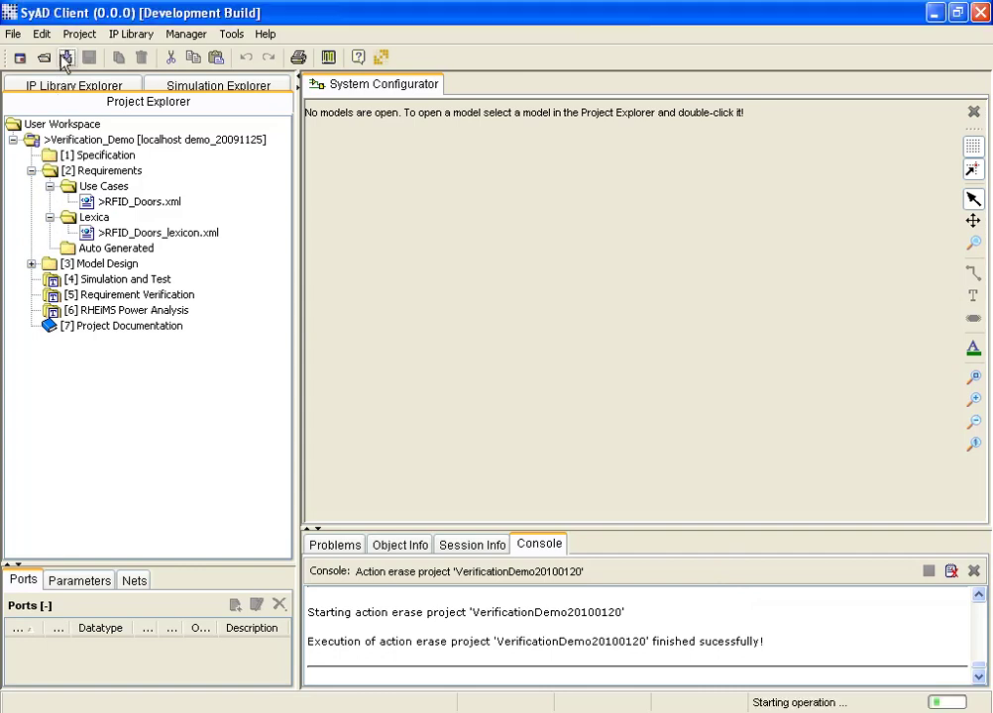
Parse the requirements using RFID_Doors.xml with RFID_Doors_lexicon.xml, expand the Auto Generated folder, and save the project.
left_click(81, 174)
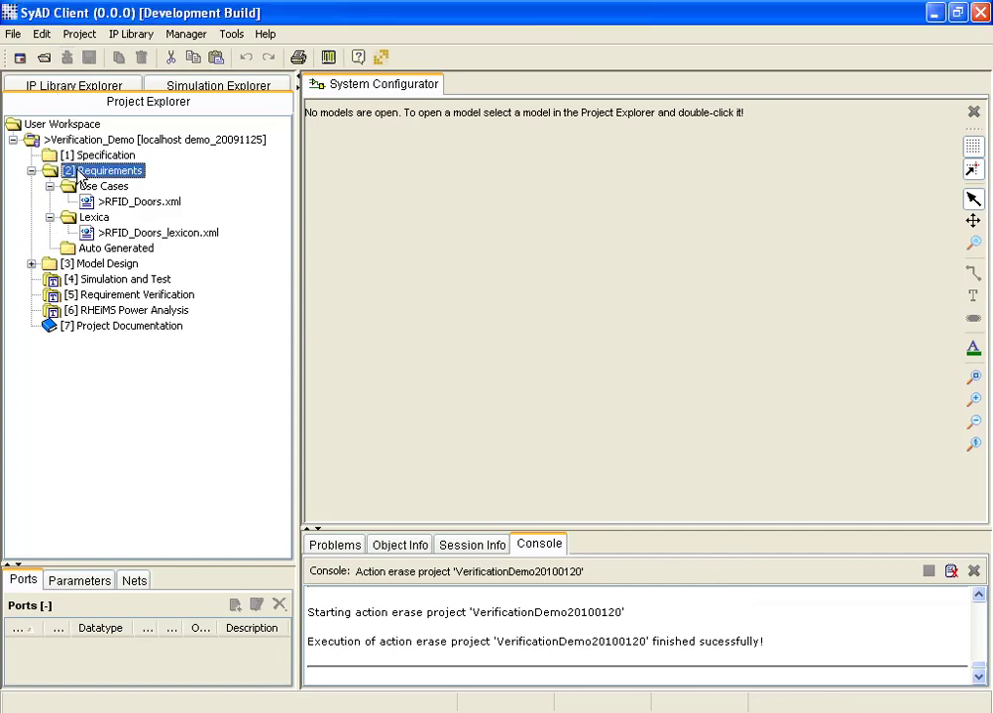
right_click(80, 175)
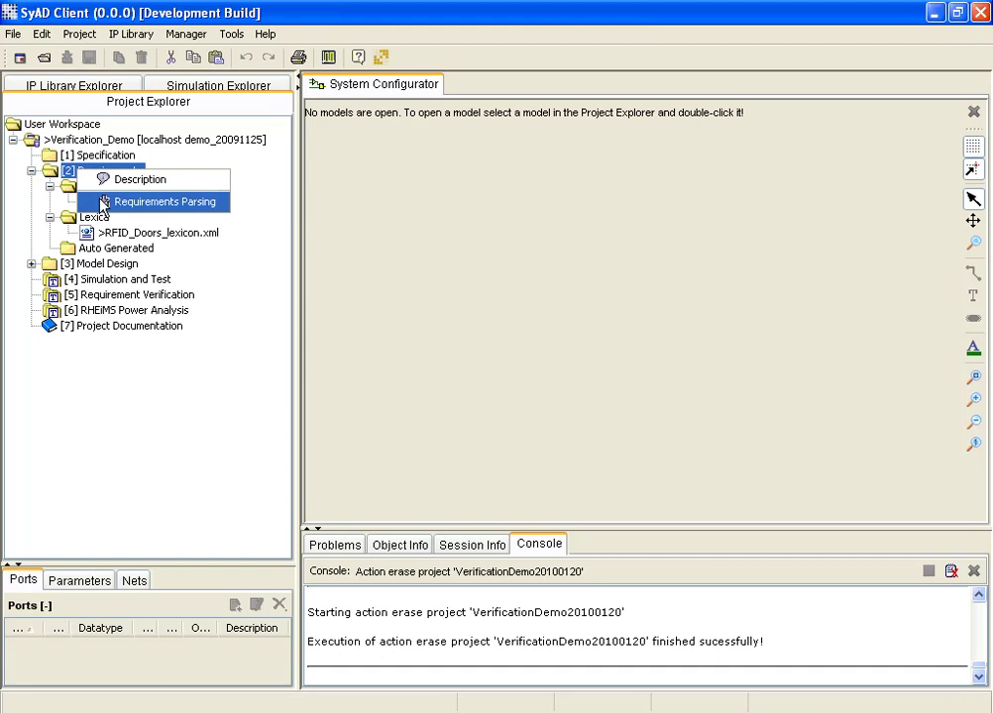
left_click(102, 201)
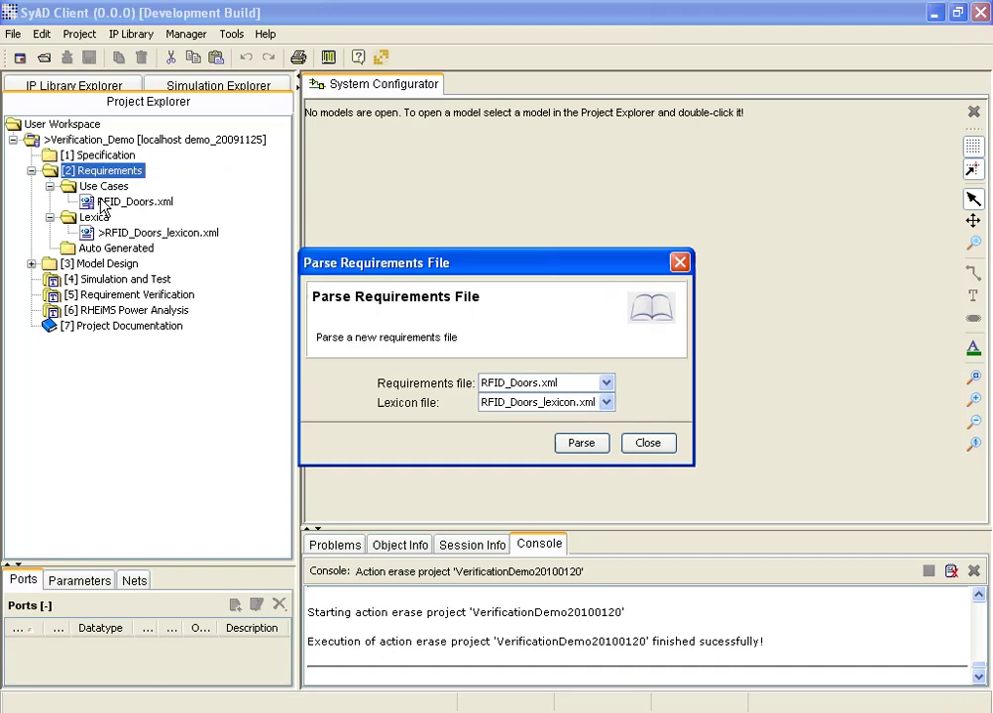
left_click(582, 445)
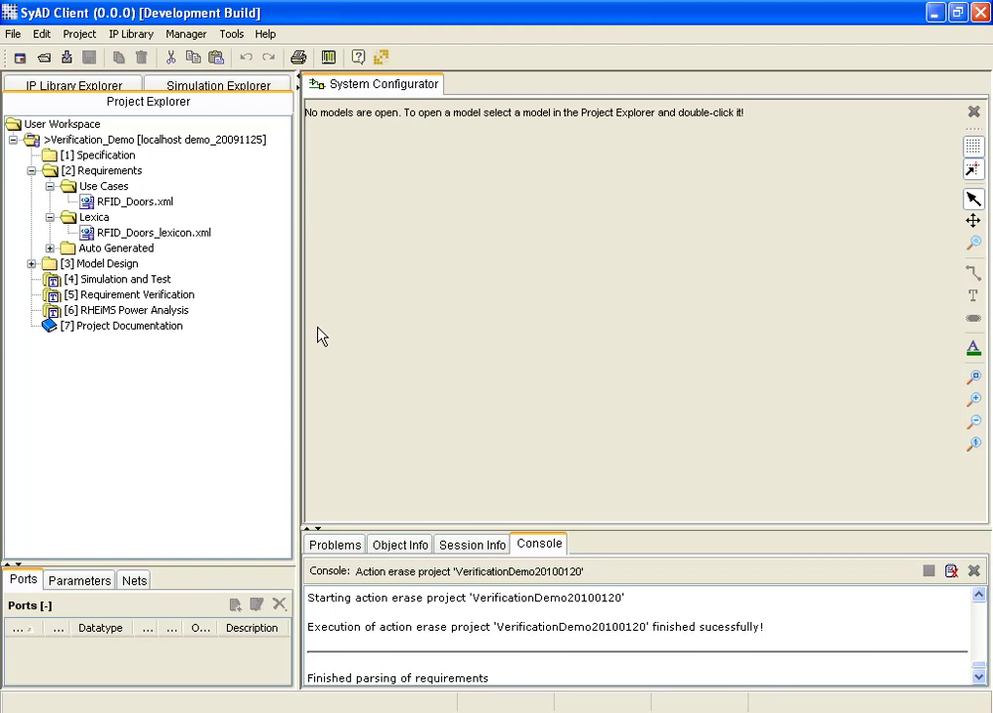
left_click(50, 249)
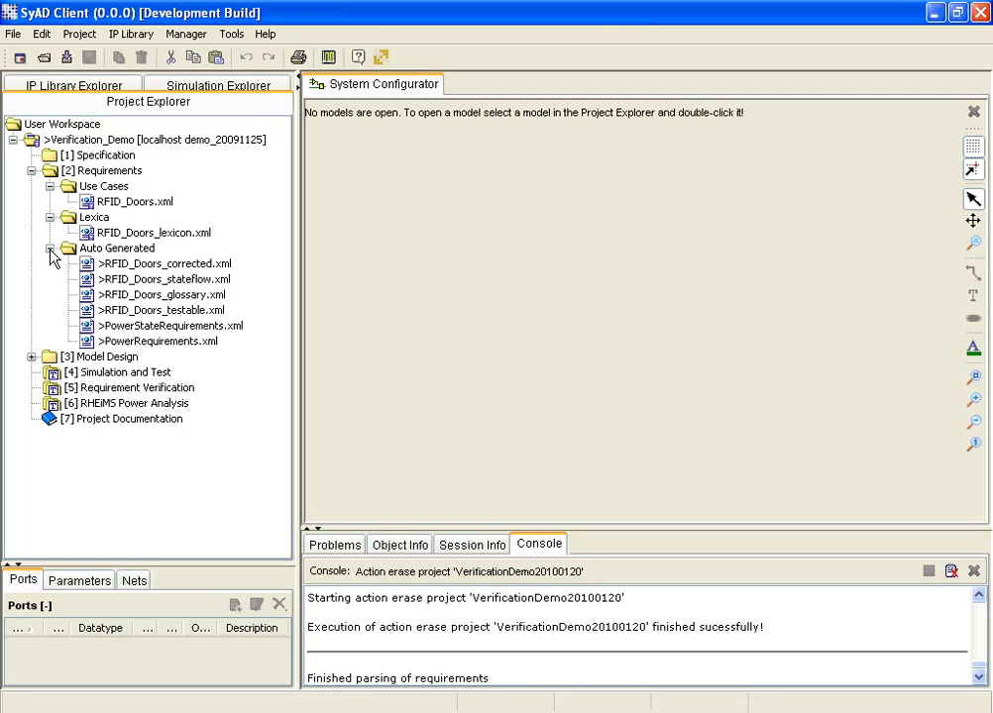
left_click(67, 57)
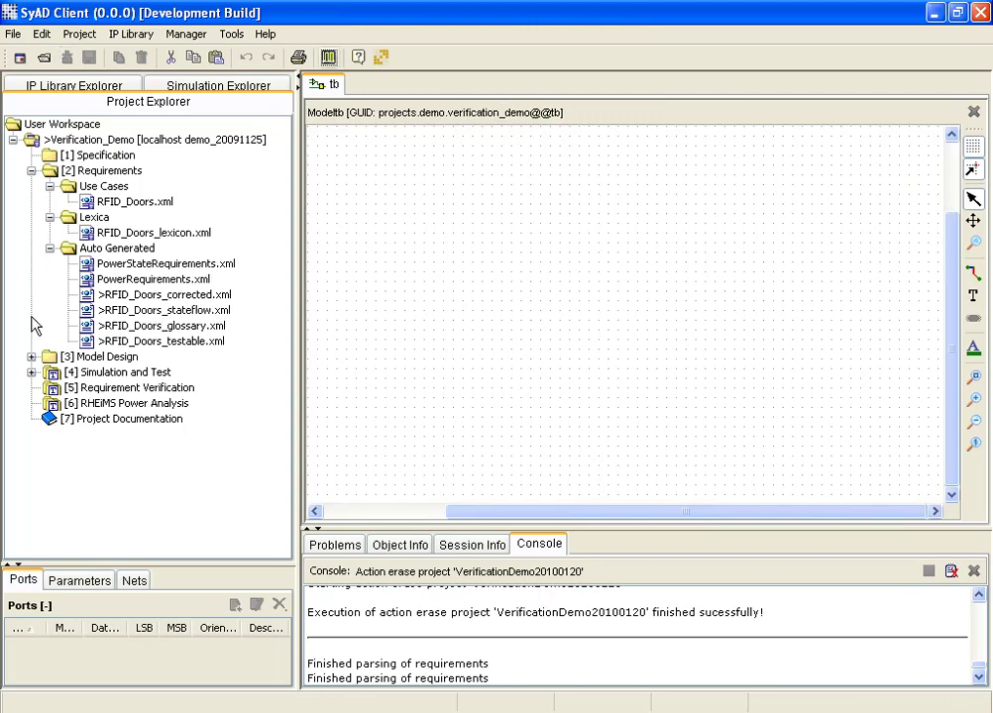
Place the TransactorDemo basic model from projects.admin.verificationDemo in the tb schematic.
left_click(31, 358)
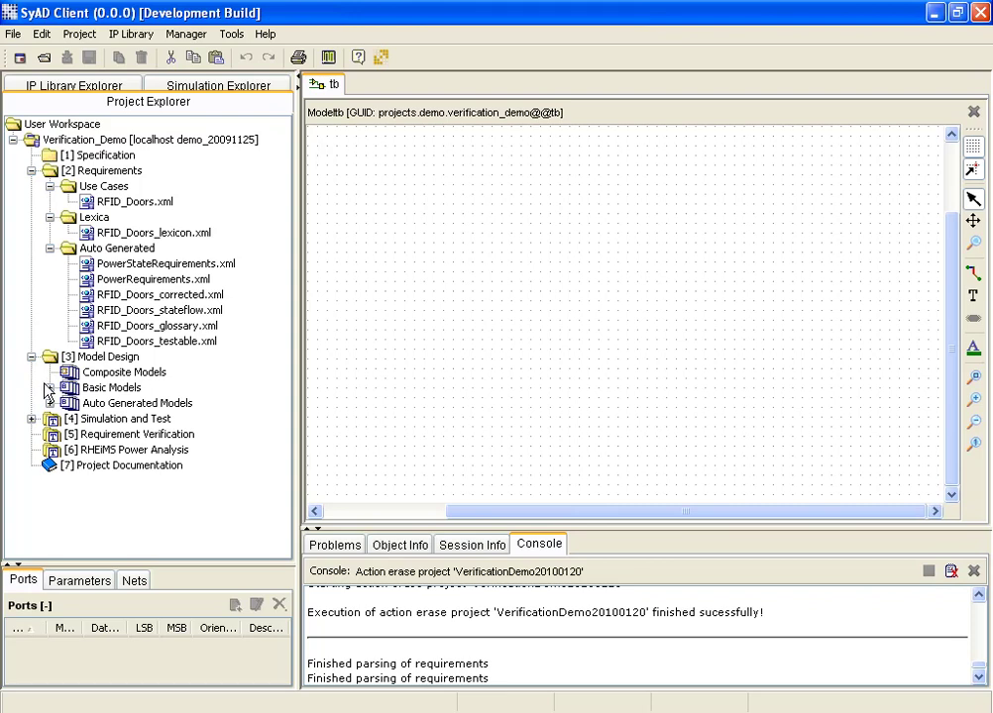
left_click(49, 388)
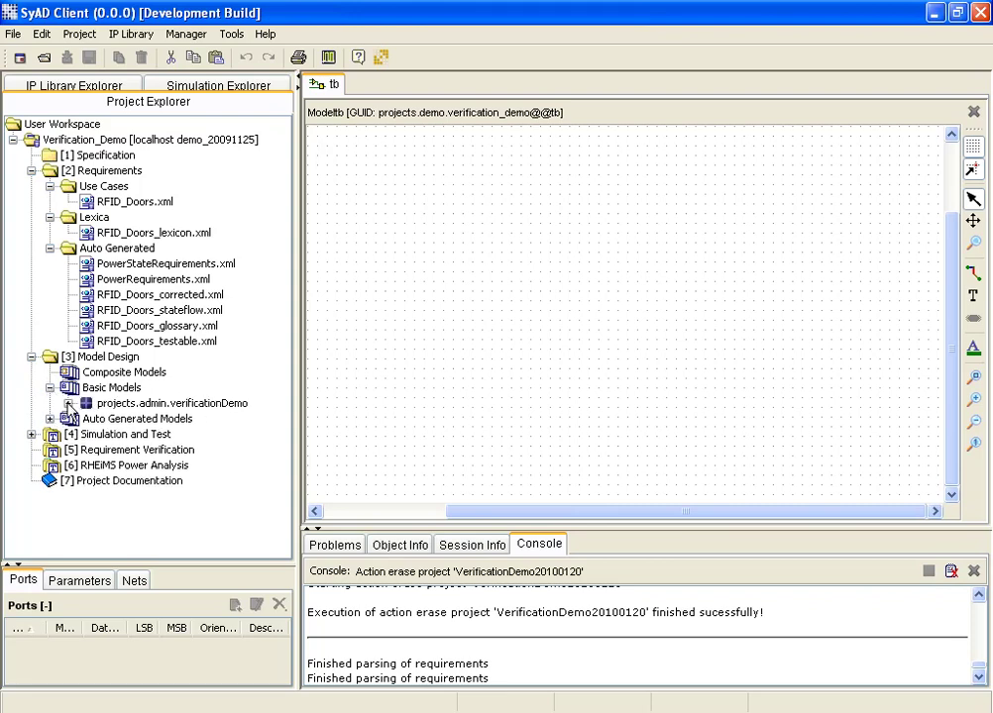
left_click(67, 403)
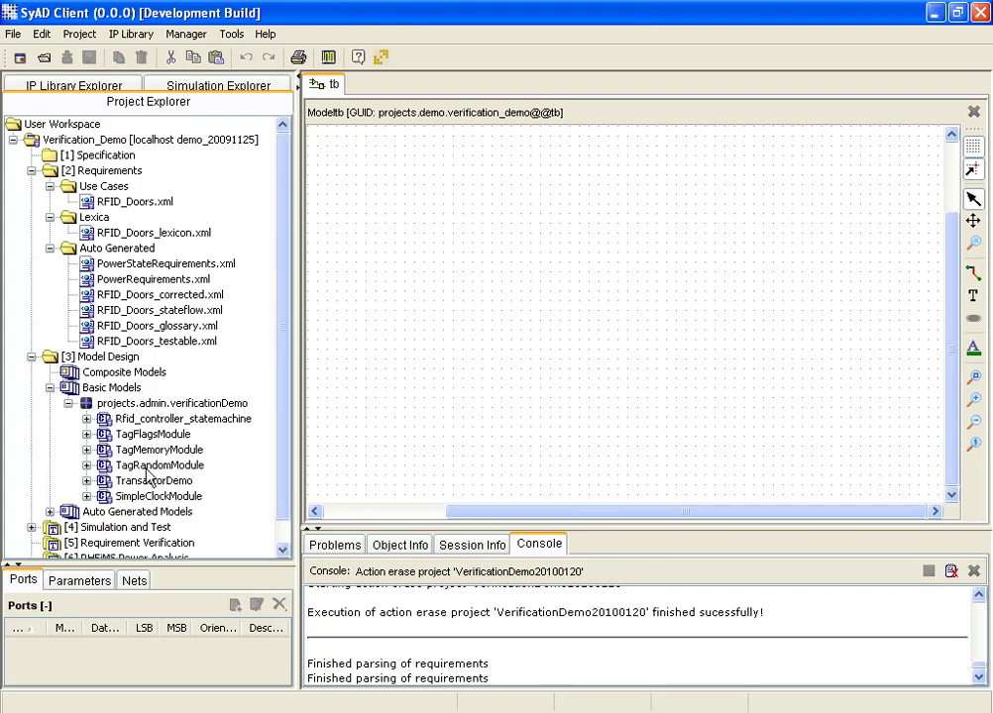
left_click_drag(148, 481, 390, 292)
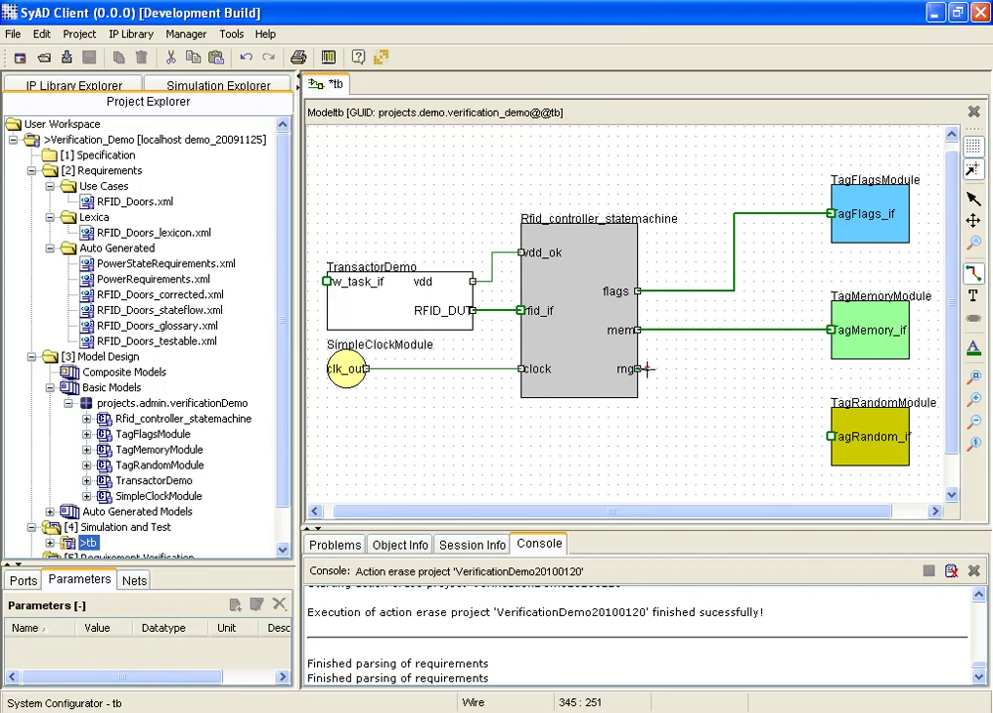
Wire the rng port of Rfid_controller_statemachine to TagRandomModule's TagRandom_if port and save the project.
left_click(646, 370)
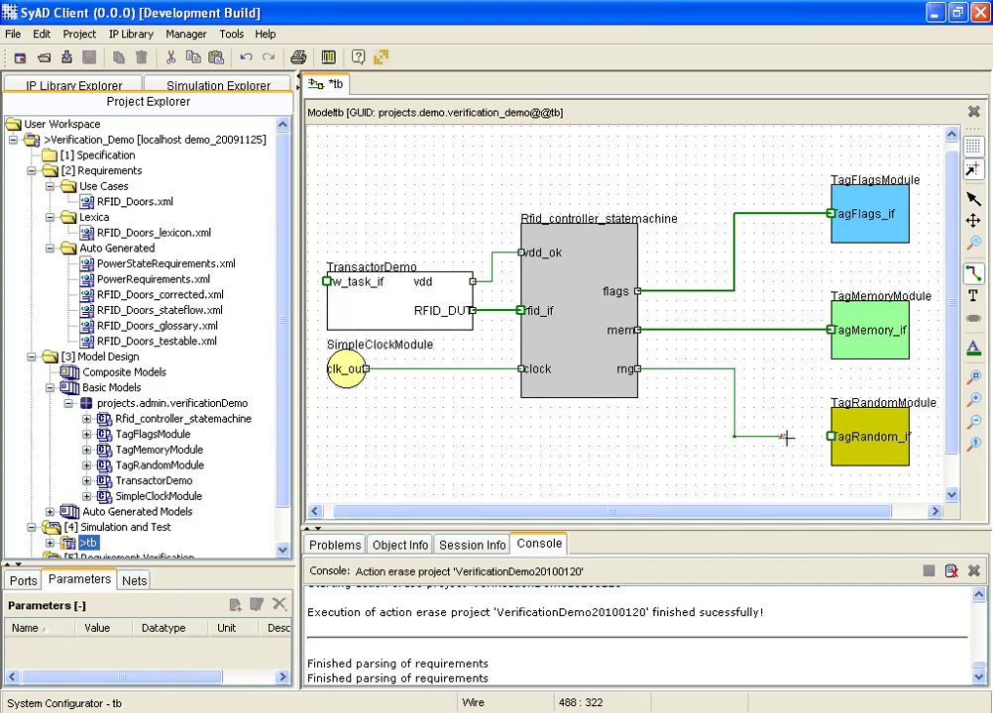
left_click(831, 436)
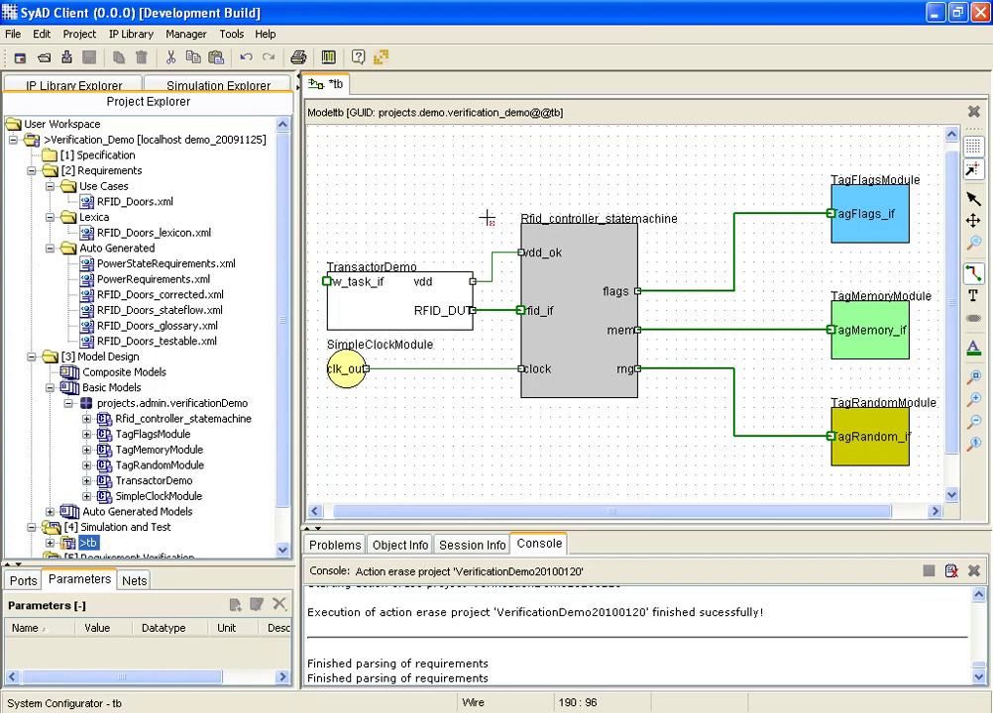
left_click(66, 58)
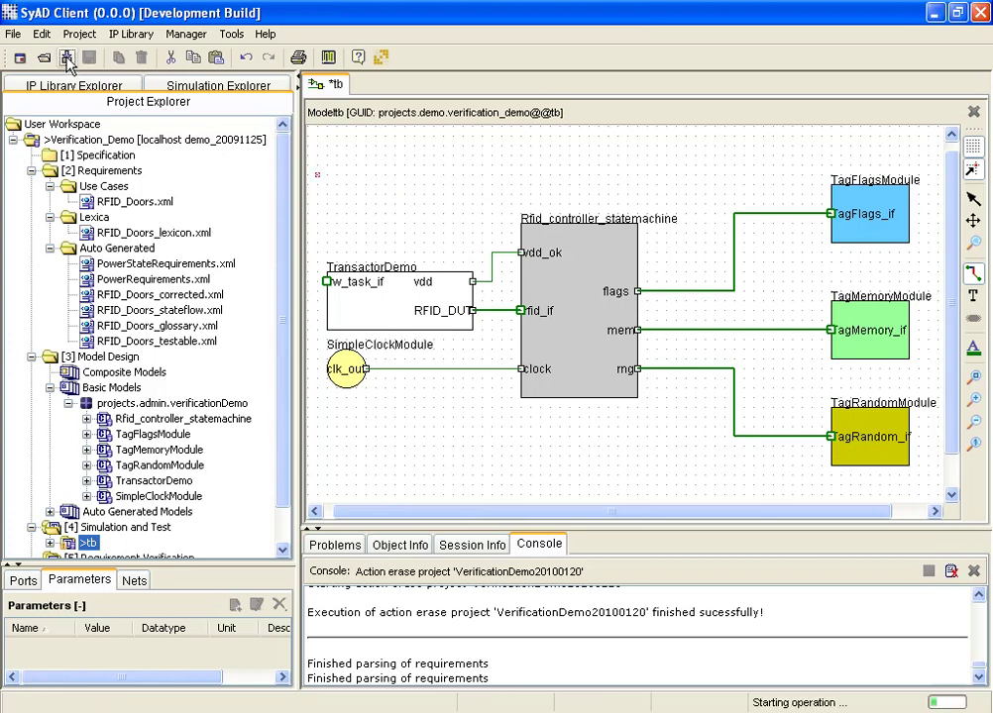
Collapse the Requirements and Model Design folders and create a verification testbench from tb under Simulation and Test.
left_click(30, 170)
left_click(31, 186)
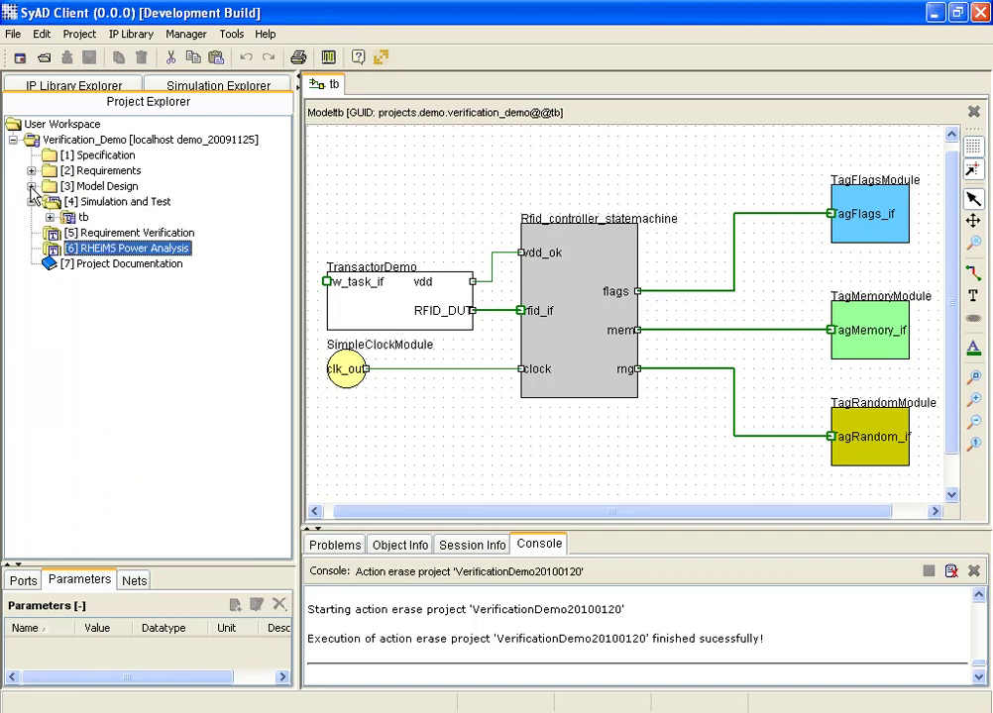
left_click(83, 218)
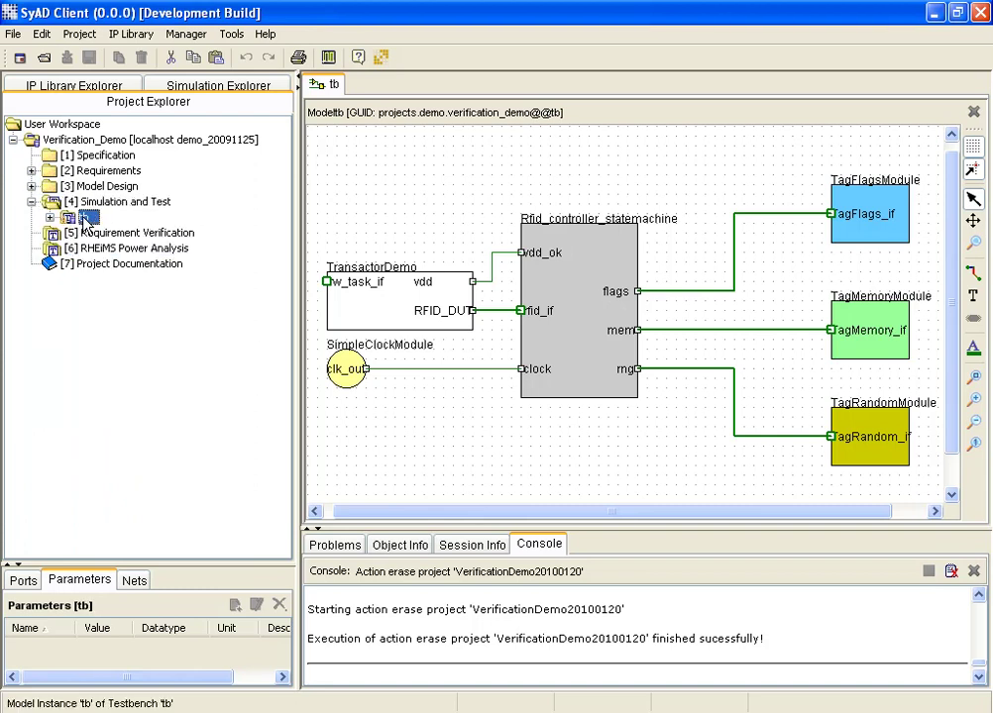
right_click(83, 219)
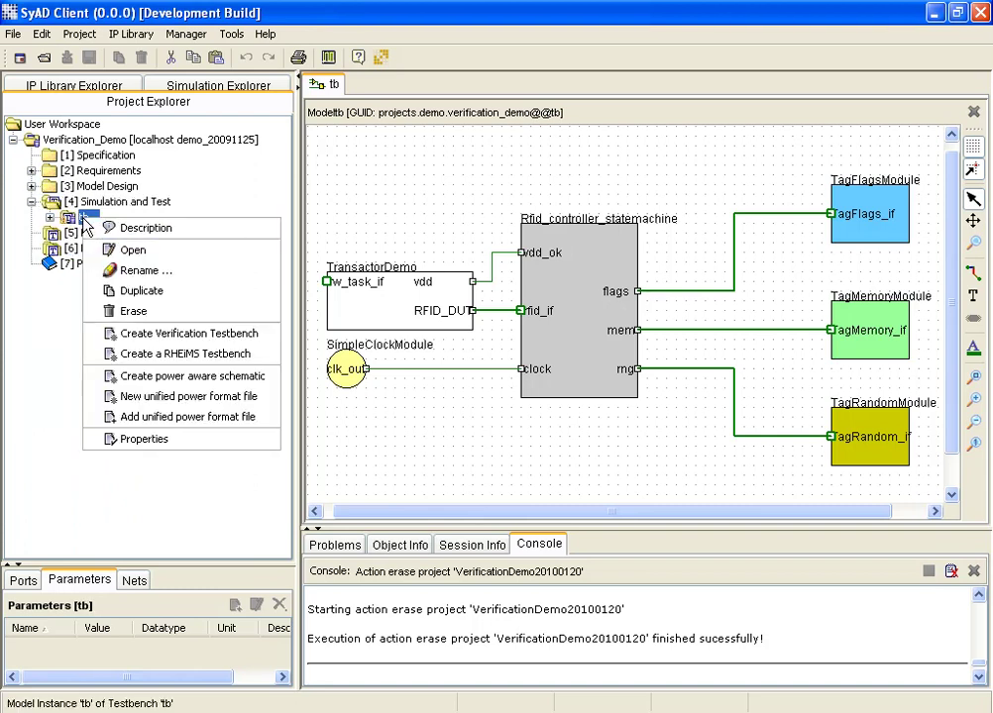
left_click(128, 333)
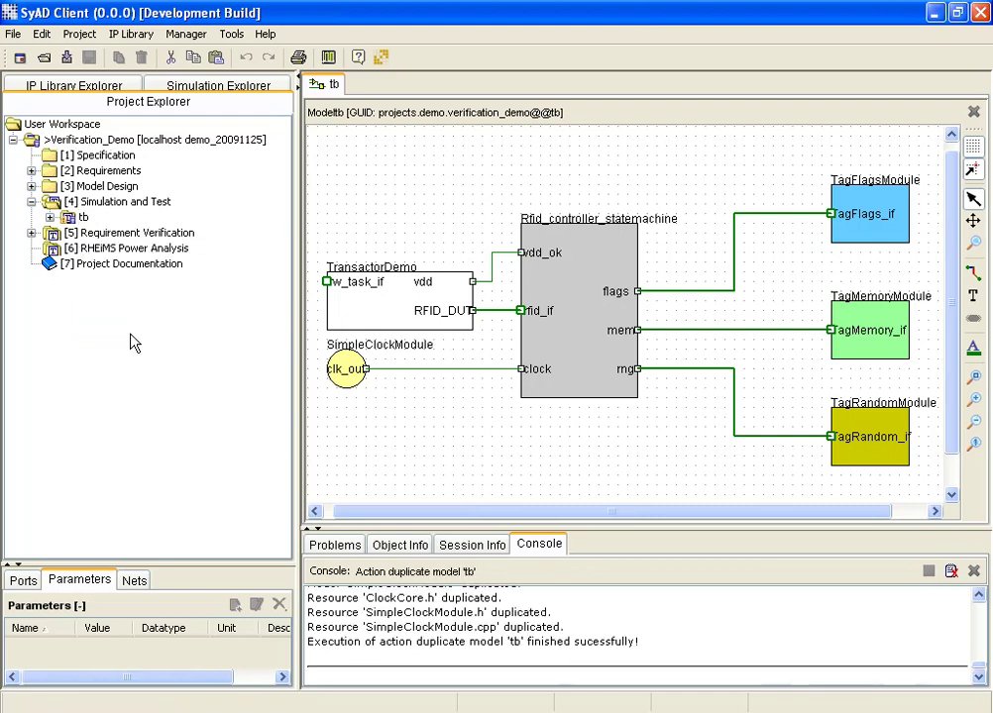
Open the tb verification testbench under Requirement Verification and save the project.
left_click(31, 233)
left_click(50, 249)
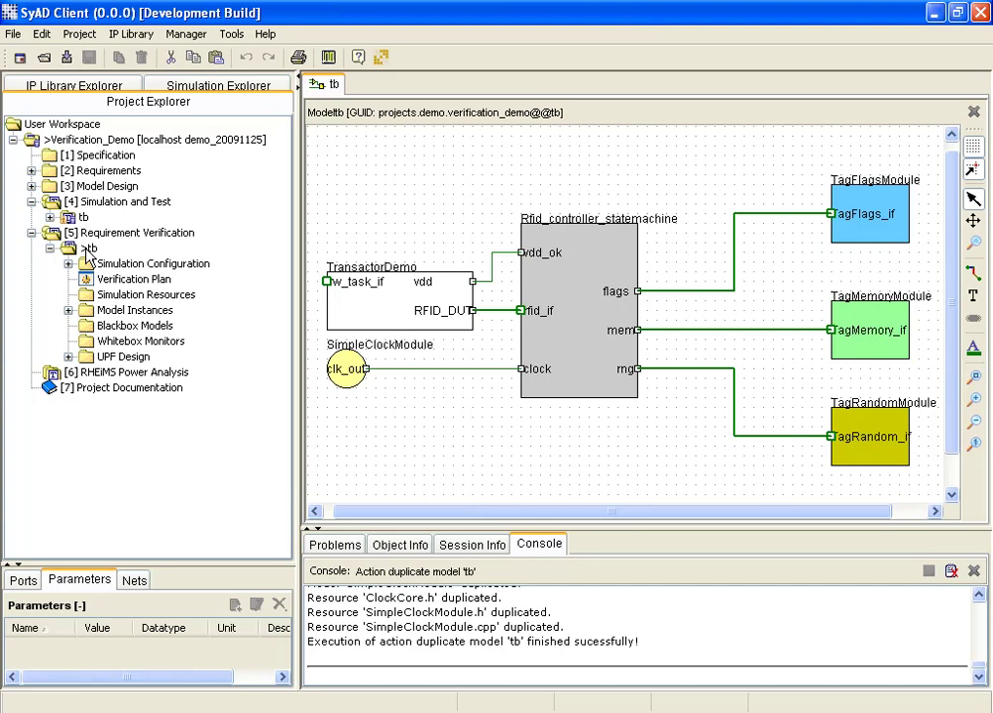
left_click(88, 250)
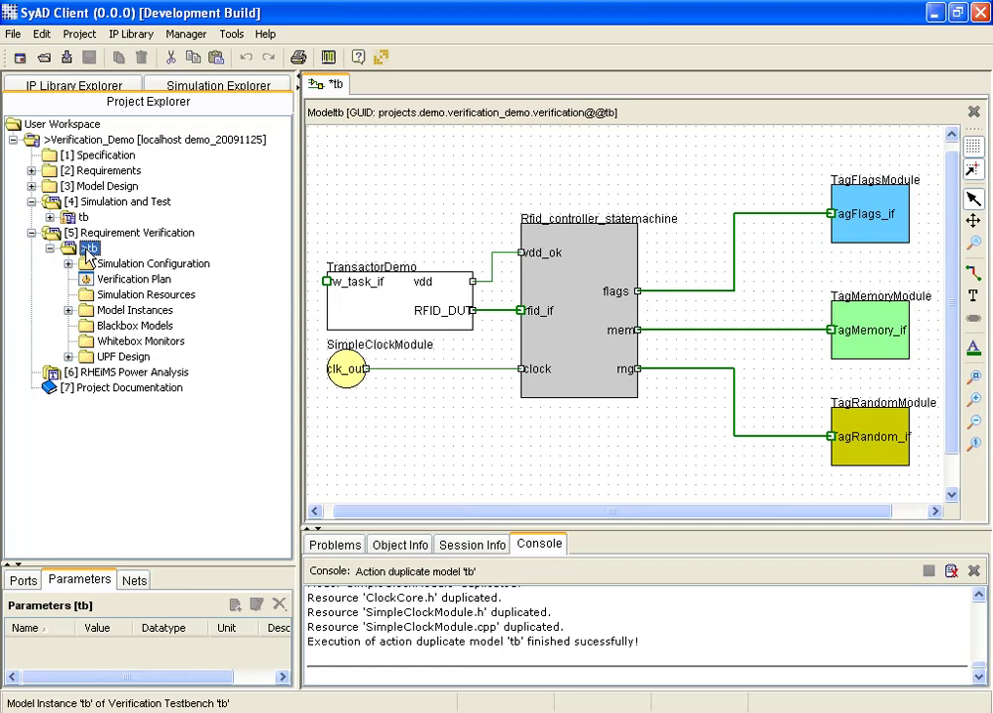
left_click(68, 59)
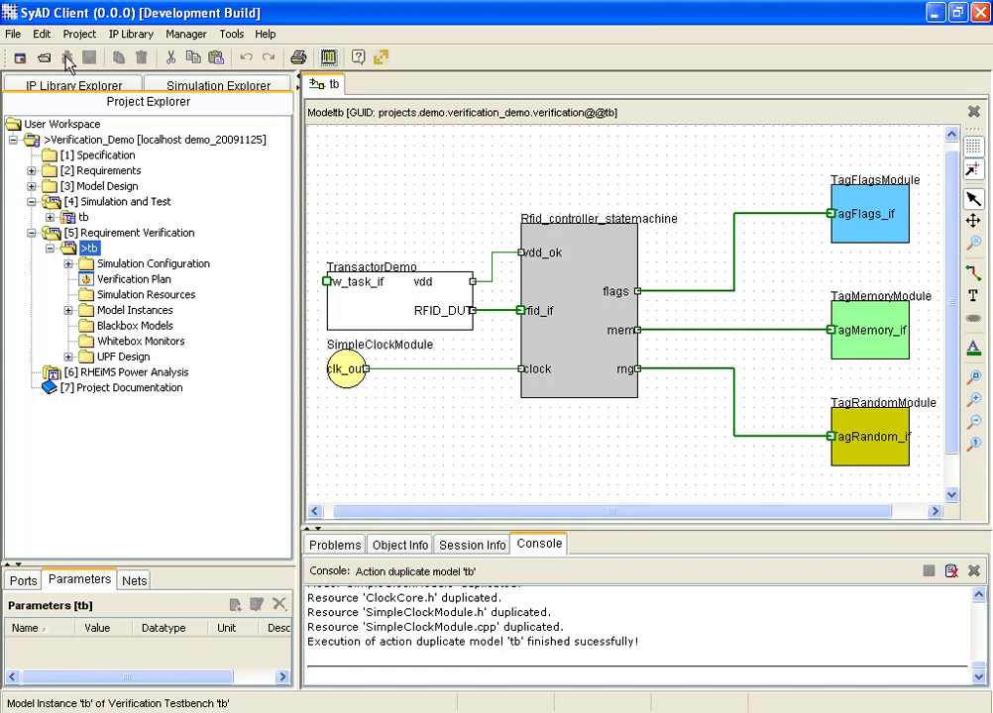
Generate a black-box verification testbench under Auto Generated Models, using RFID_Doors_testable.xml for the test cases and RFID_Doors_glossary.xml as the glossary.
left_click(31, 186)
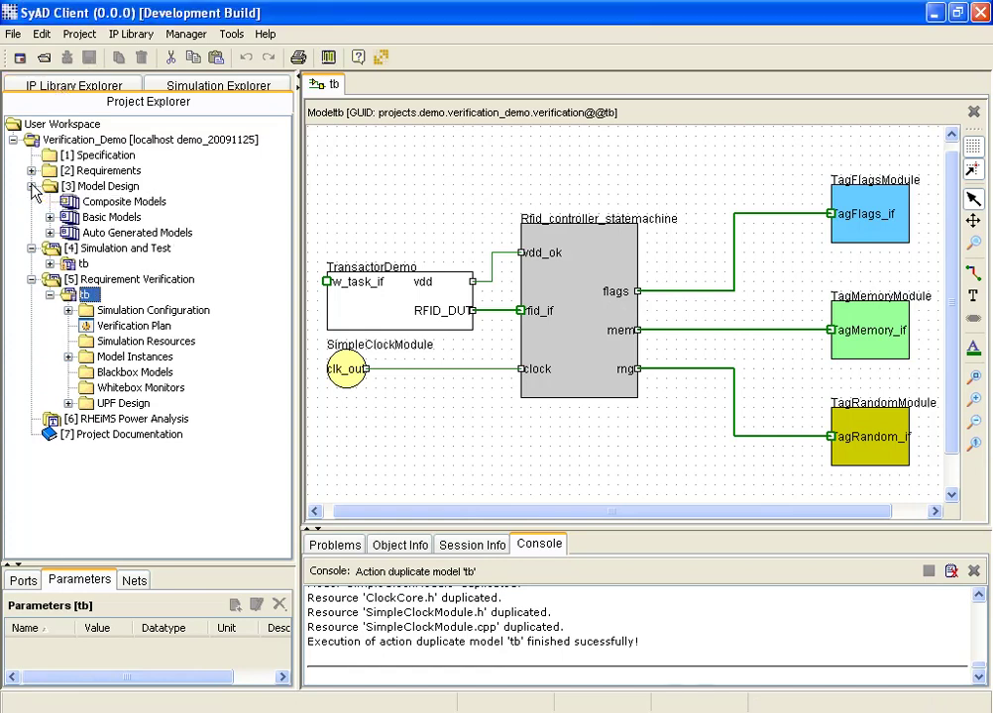
left_click(49, 233)
right_click(109, 234)
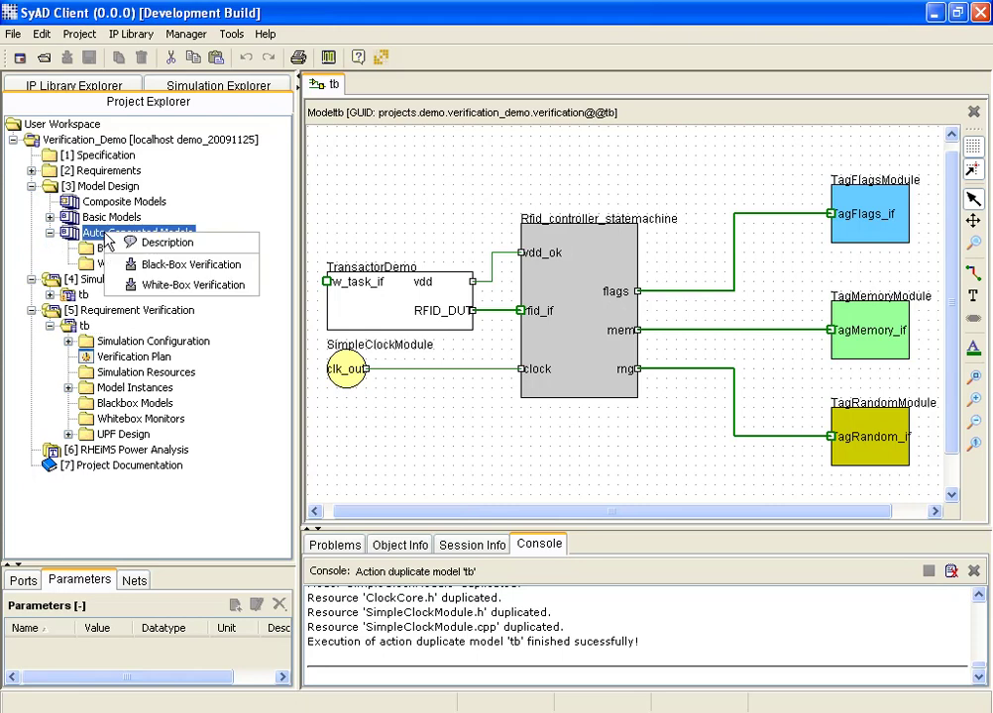
left_click(129, 267)
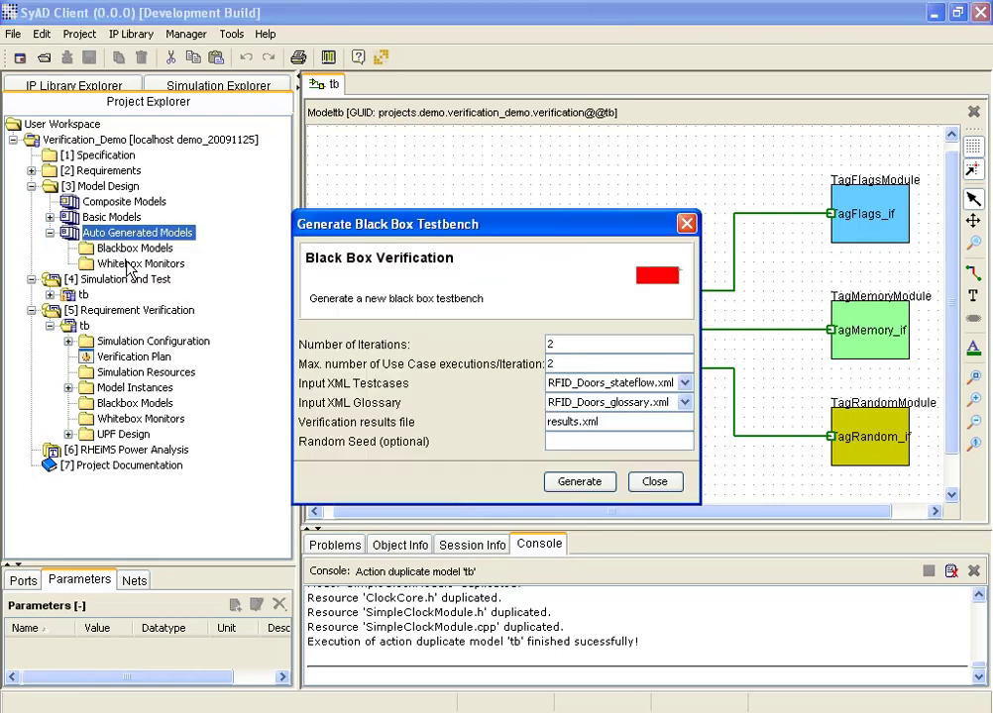
left_click(683, 383)
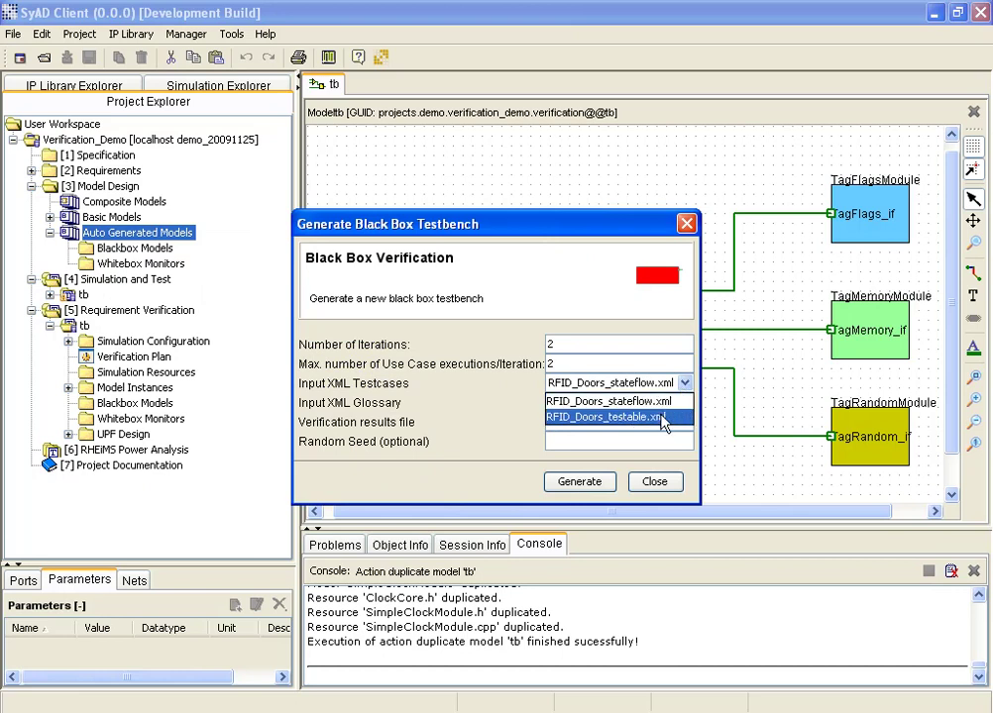
left_click(658, 416)
left_click(684, 403)
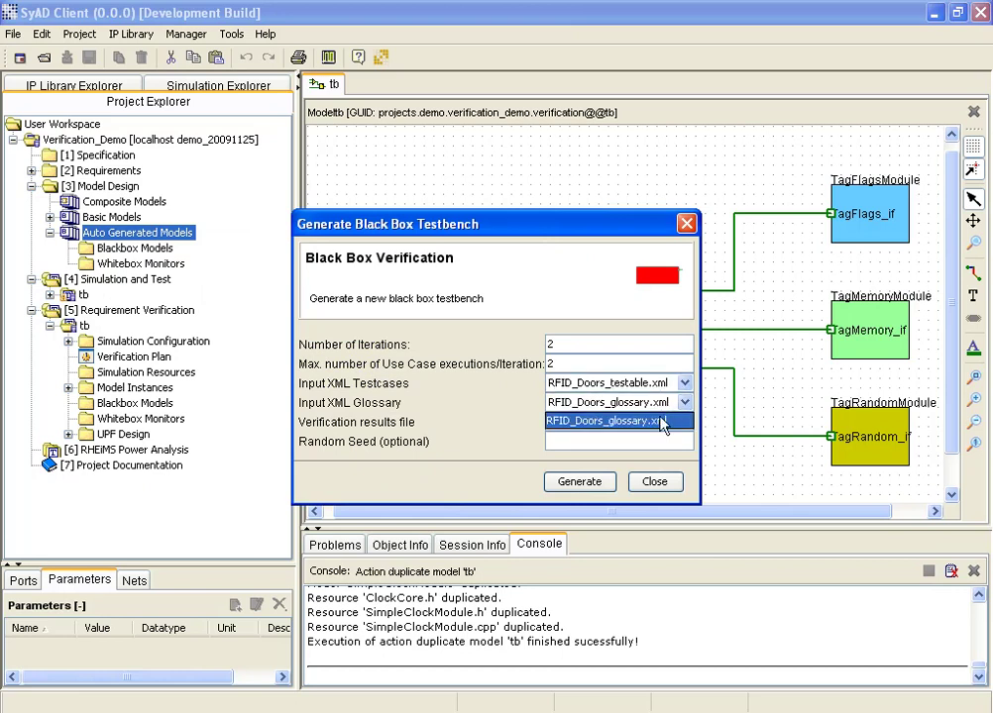
left_click(650, 419)
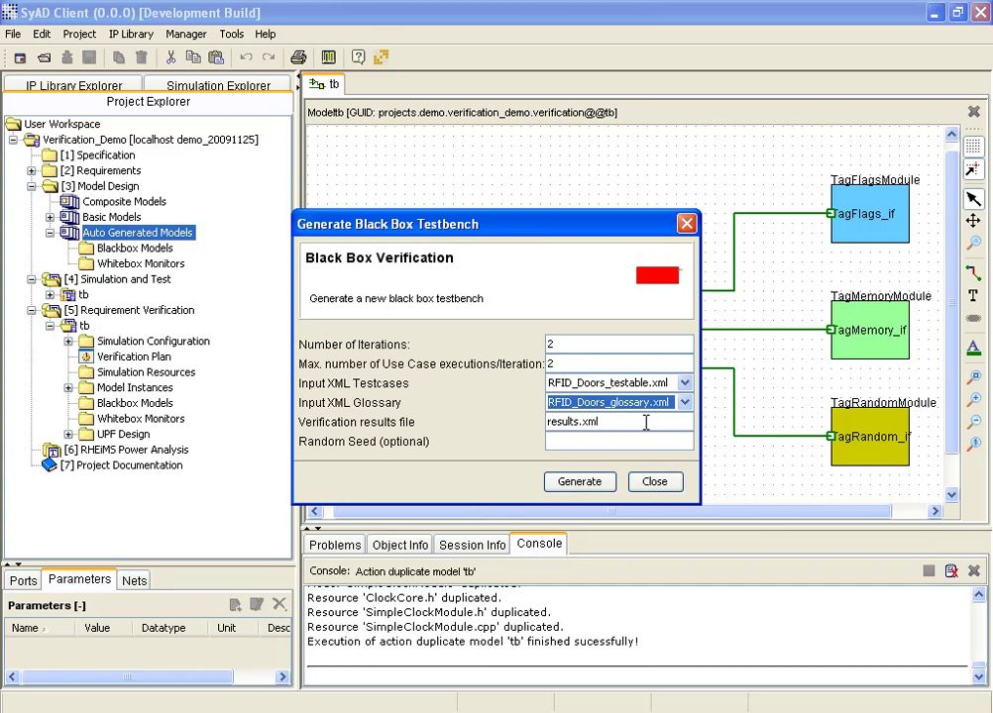
left_click(580, 482)
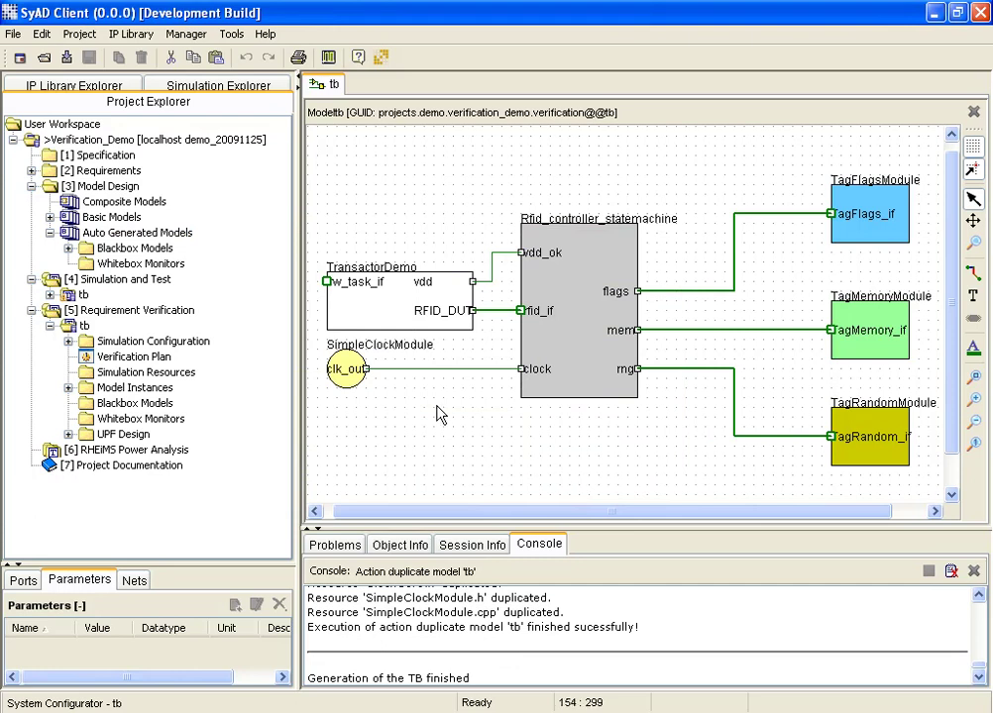
Save the project and place the generated testbench_auto_gen blackbox model above TransactorDemo in the tb schematic.
left_click(68, 249)
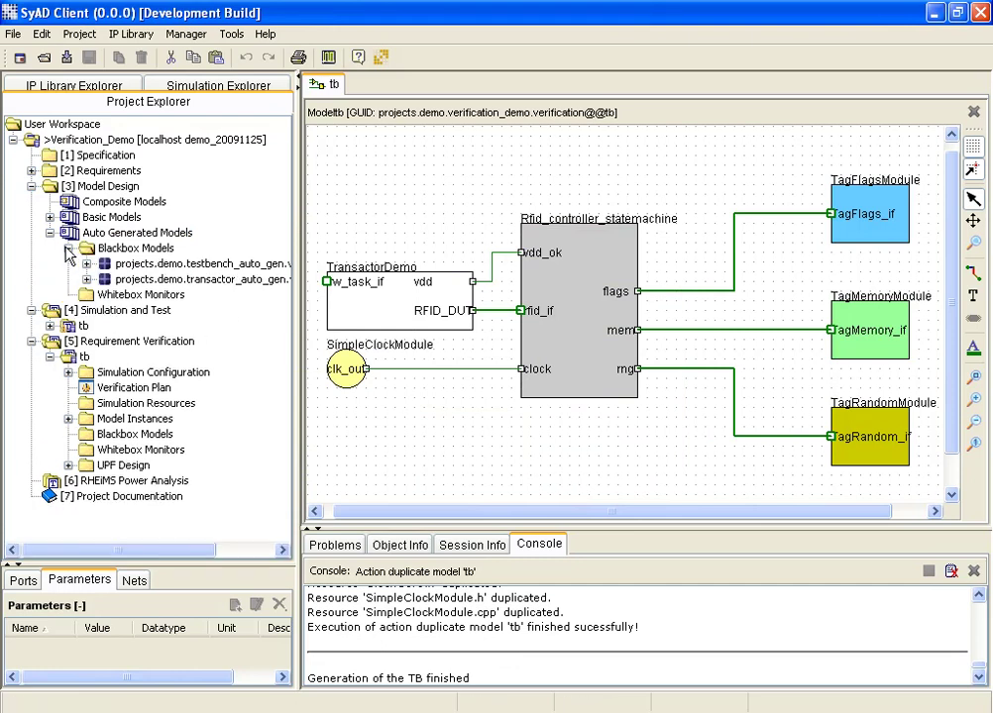
left_click(87, 265)
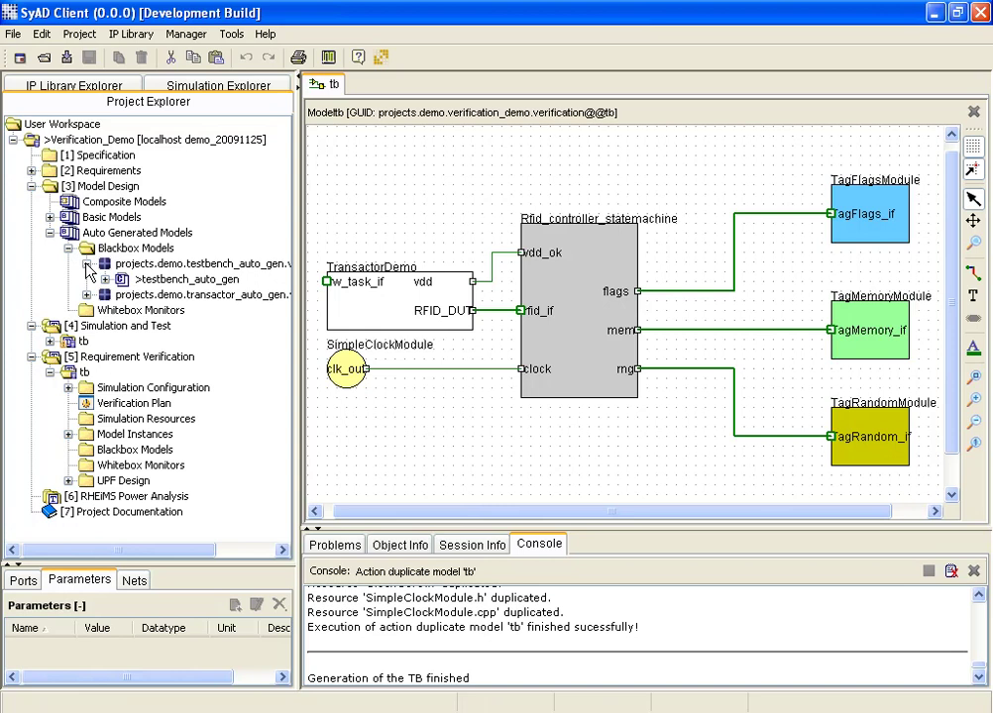
left_click(67, 58)
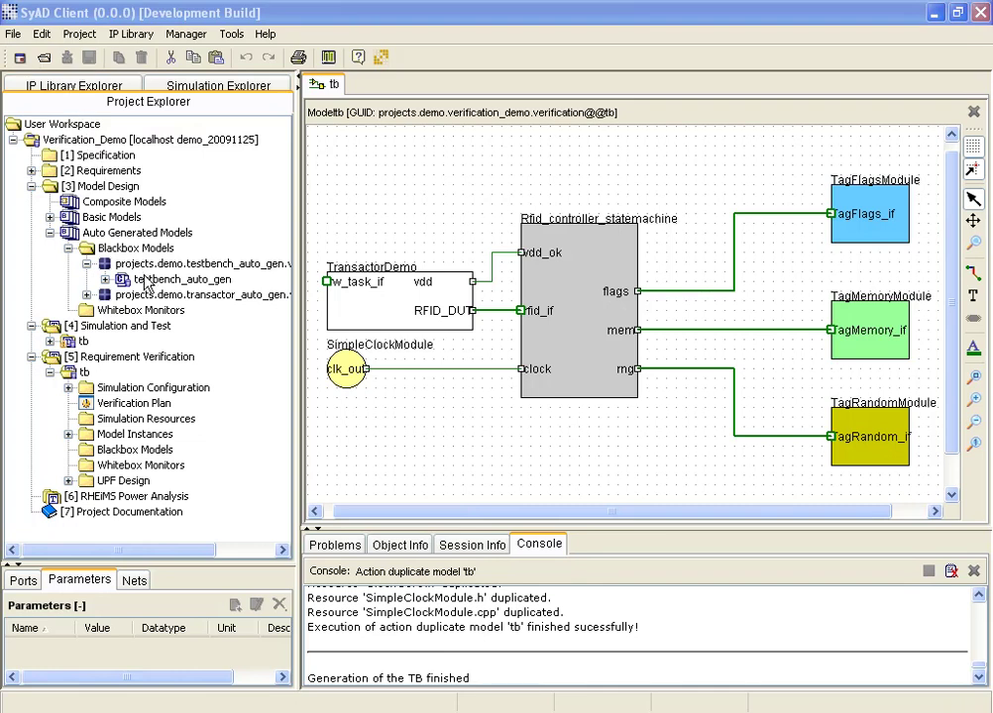
left_click_drag(146, 284, 390, 183)
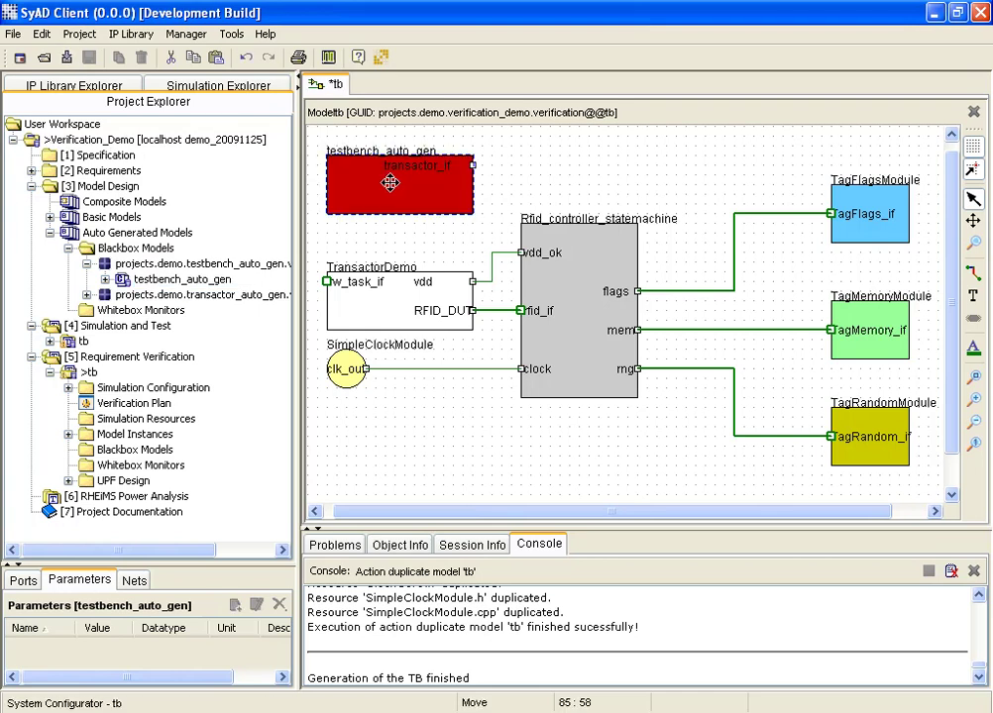
Wire testbench_auto_gen's transactor_if port to TransactorDemo's w_task_if port, routing between the two blocks, and save the project.
left_click(970, 274)
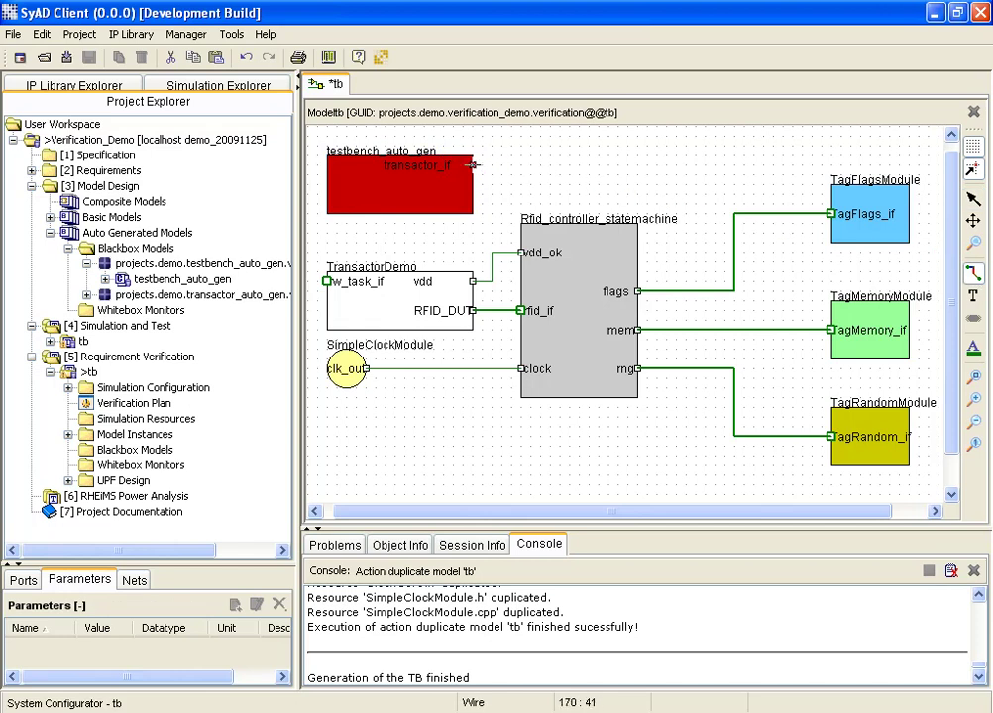
left_click(483, 172)
left_click(484, 235)
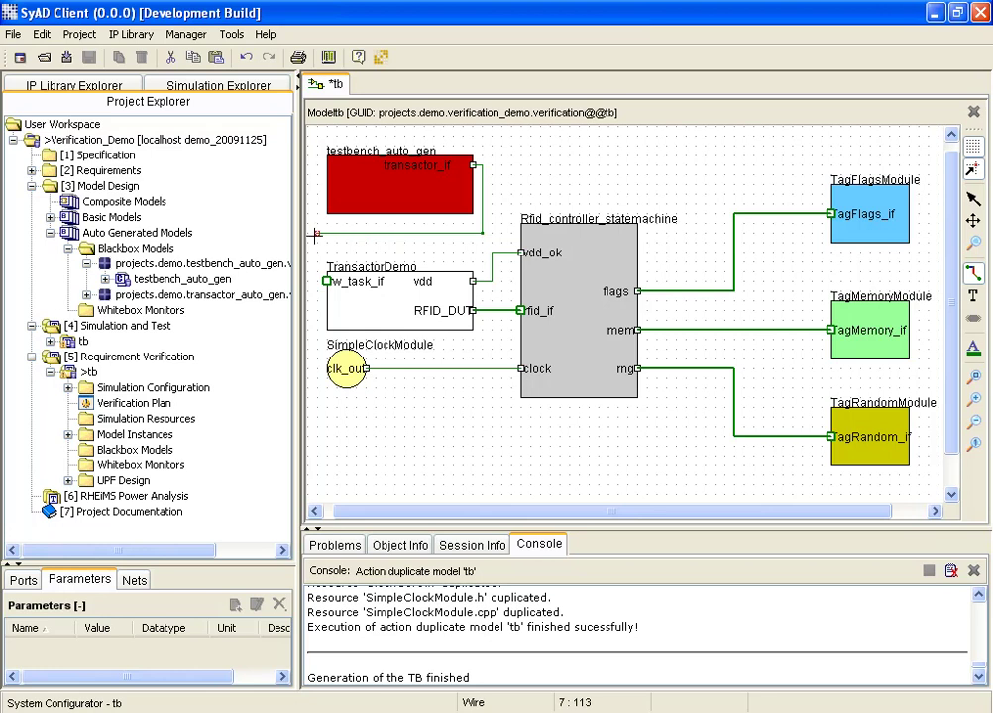
left_click(327, 281)
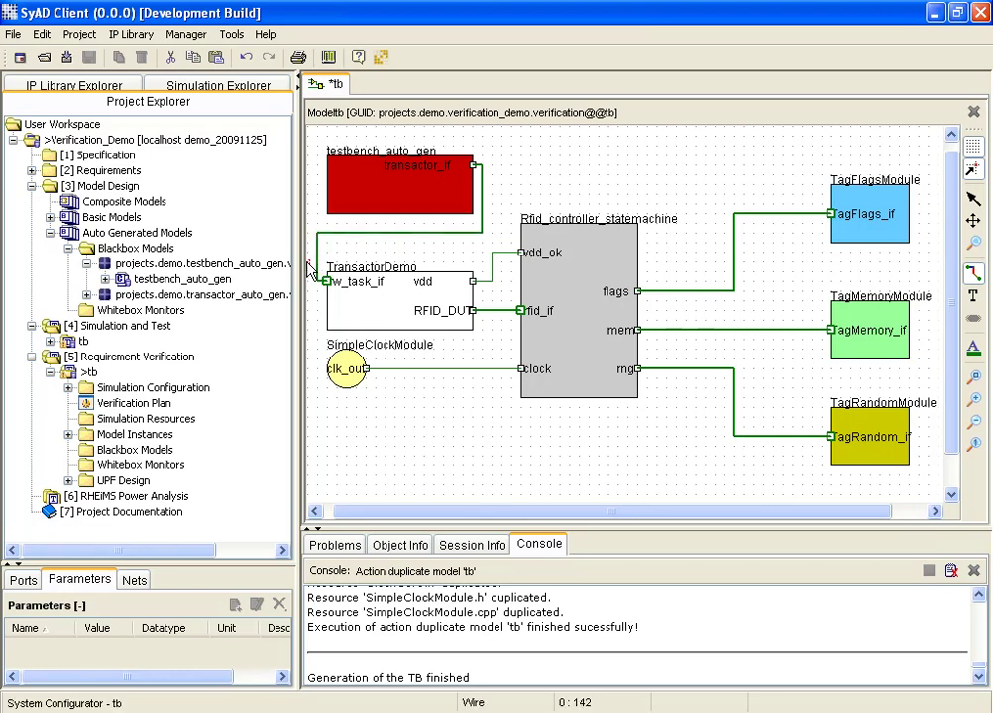
left_click(67, 58)
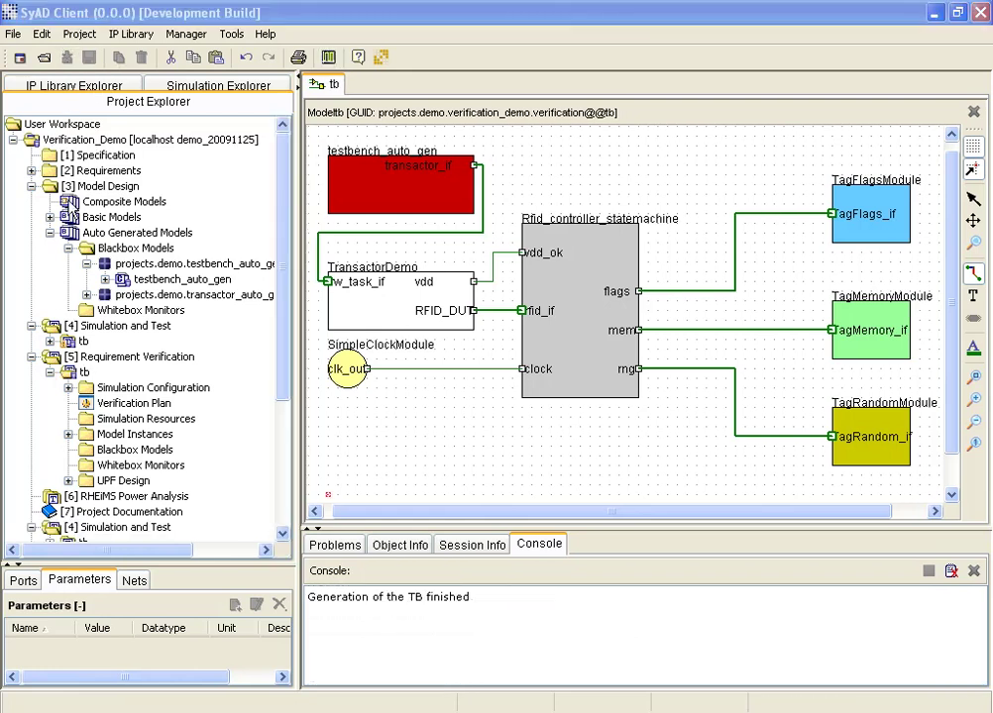
Generate and compile the code of the Default simulation configuration of tb under Requirement Verification.
left_click(67, 387)
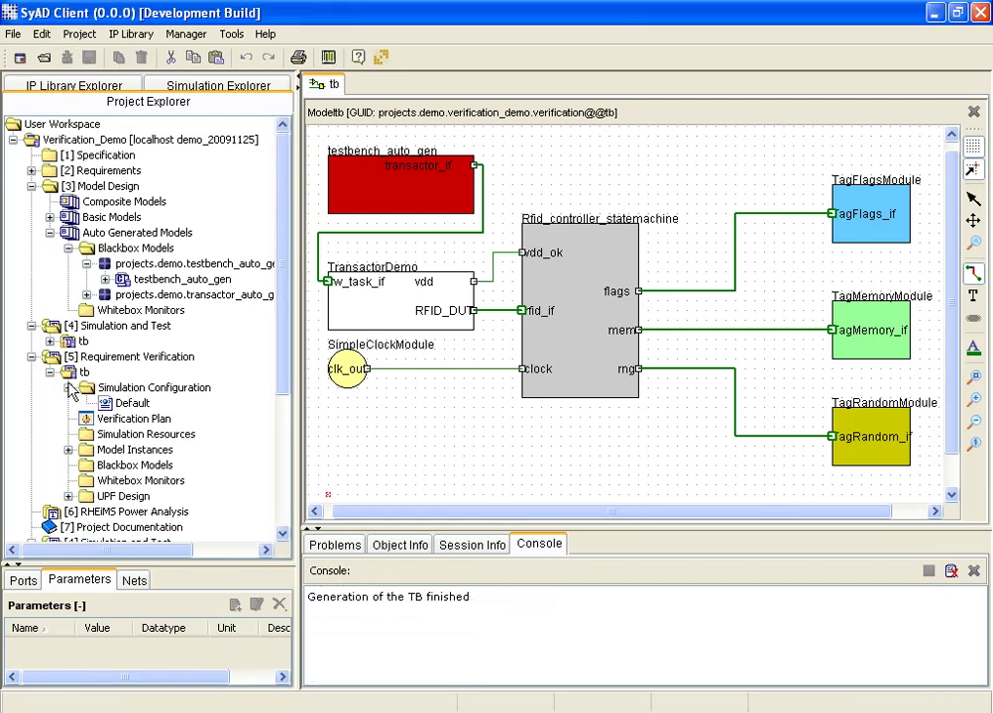
right_click(134, 408)
left_click(161, 454)
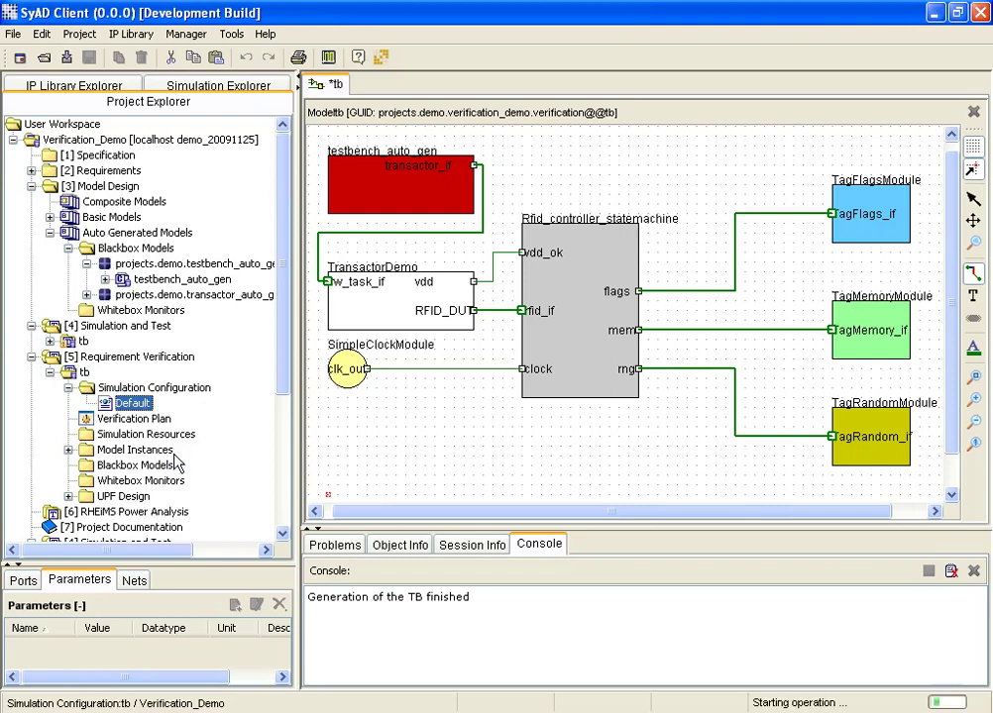
right_click(135, 409)
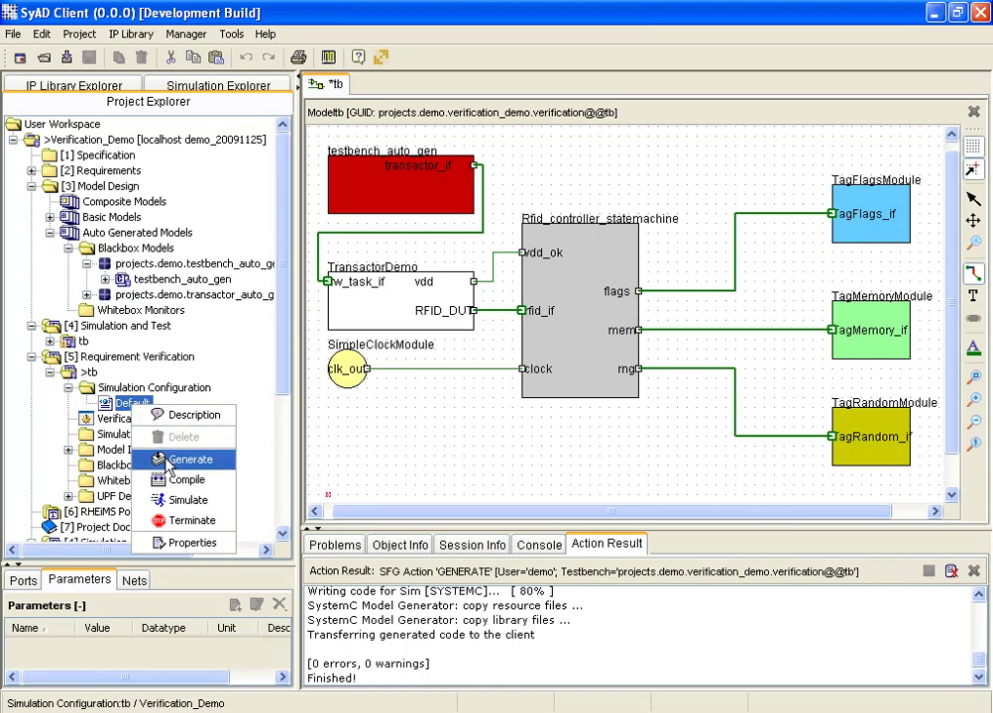
left_click(182, 484)
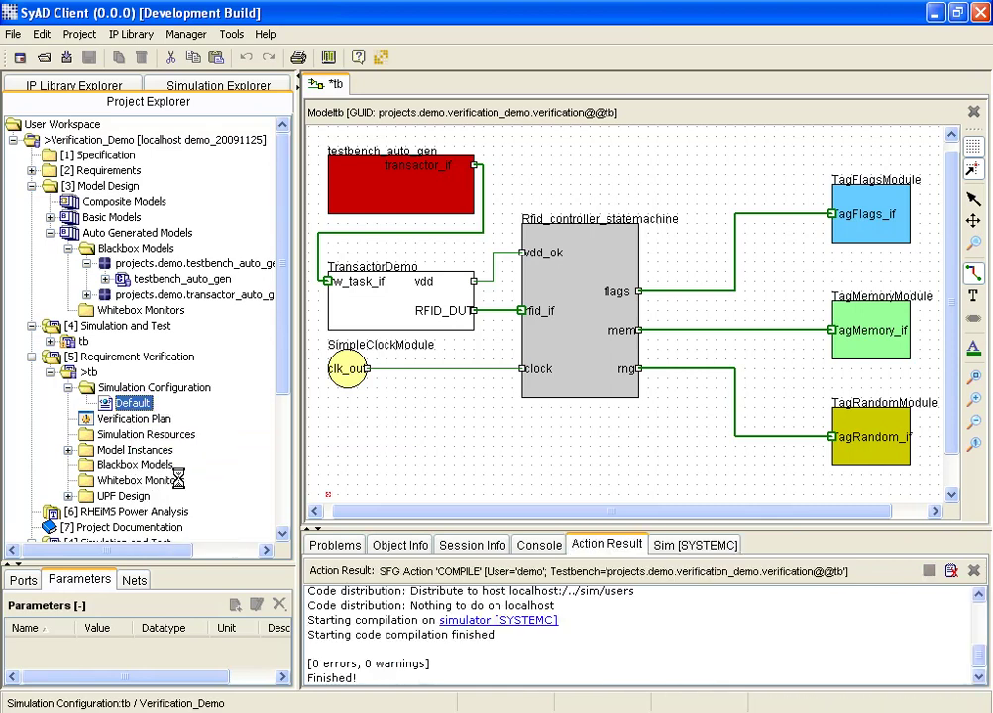
Simulate the Default configuration of tb and exit the SystemC simulator by answering yes.
right_click(132, 406)
left_click(173, 498)
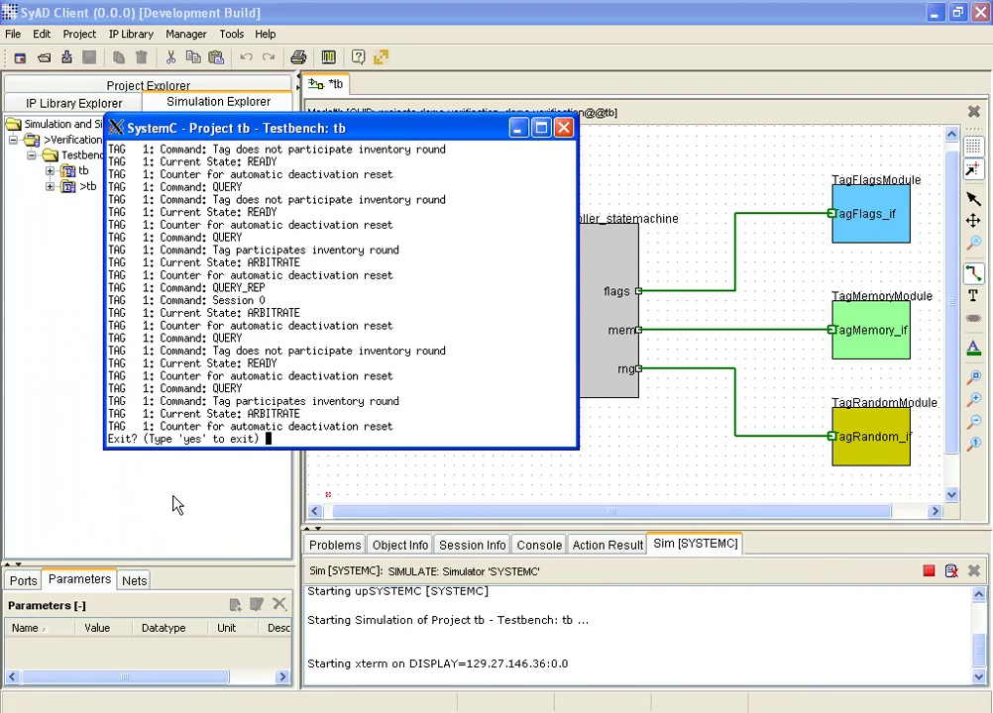
type("yes")
key("Return")
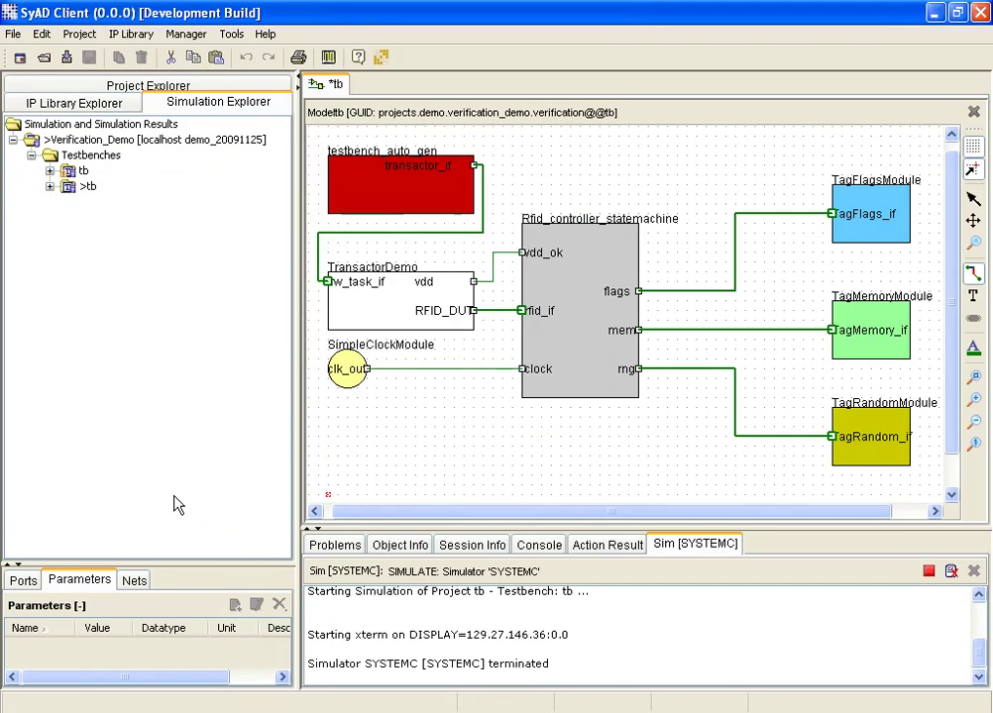
Open tb's Verification Plan from the project tree and build a testcase tree from RFID_Doors_stateflow.xml and RFID_Doors_glossary.xml.
left_click(122, 87)
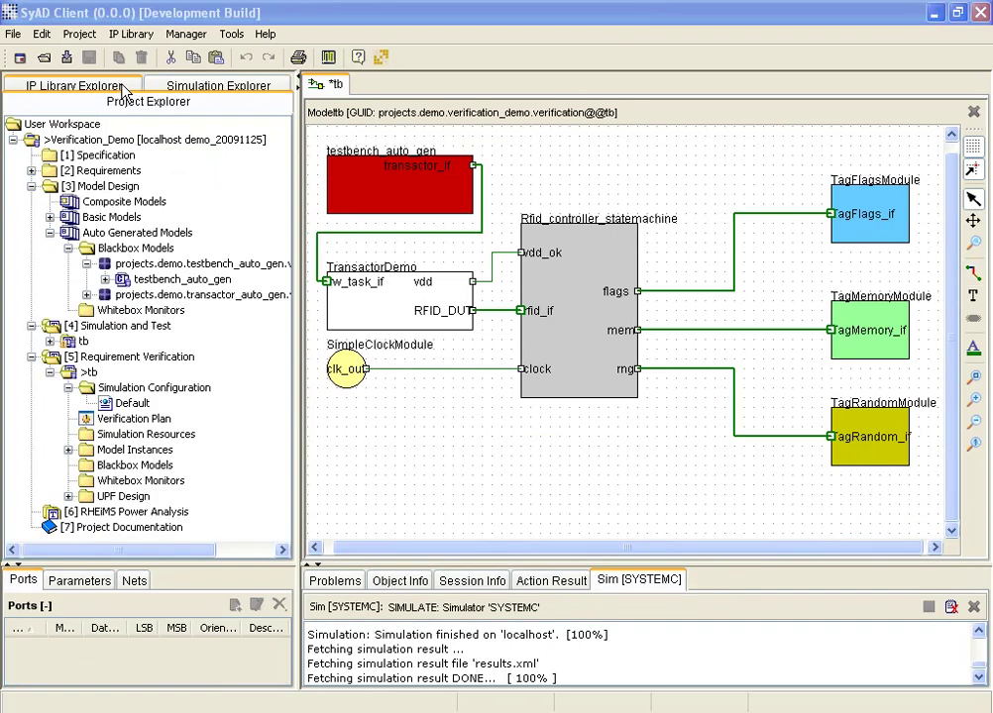
double_click(134, 418)
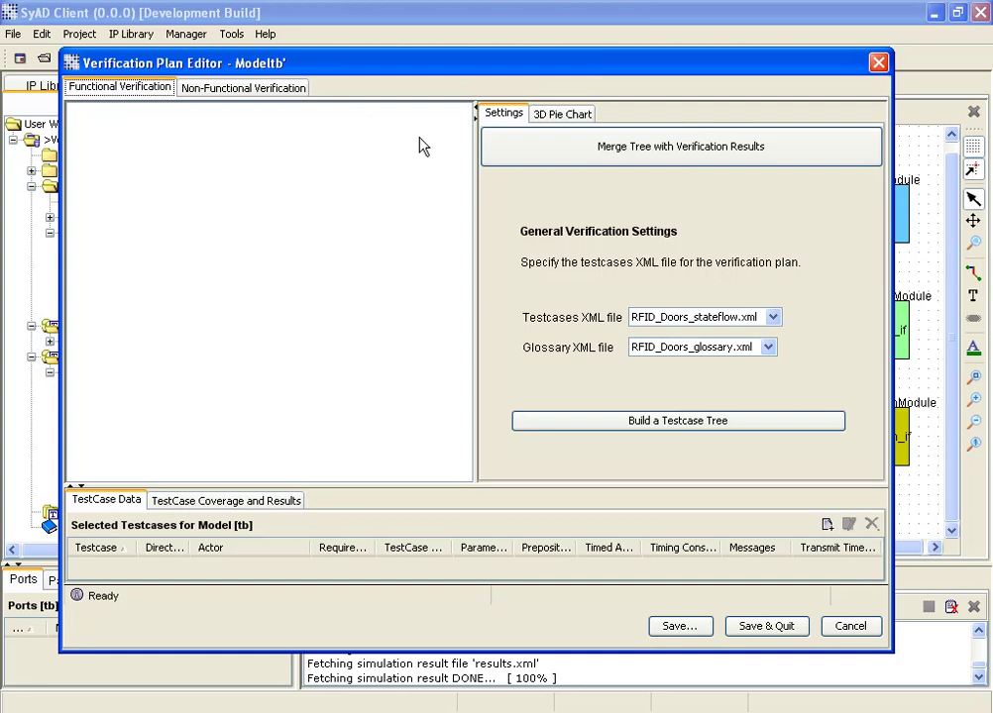
left_click(670, 319)
left_click(670, 335)
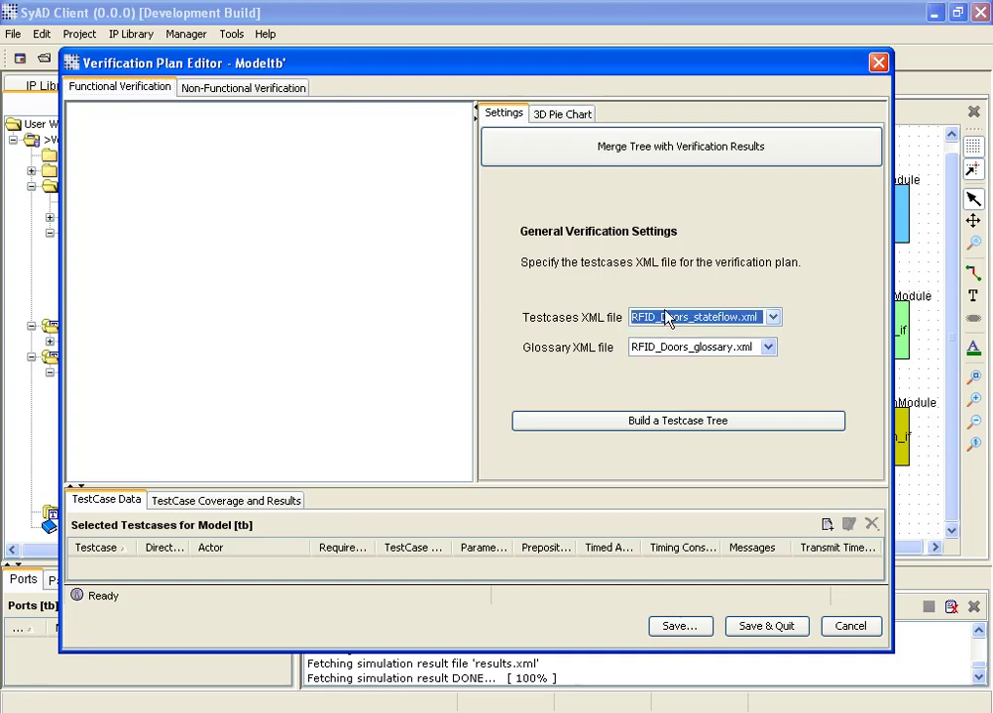
left_click(669, 347)
left_click(662, 365)
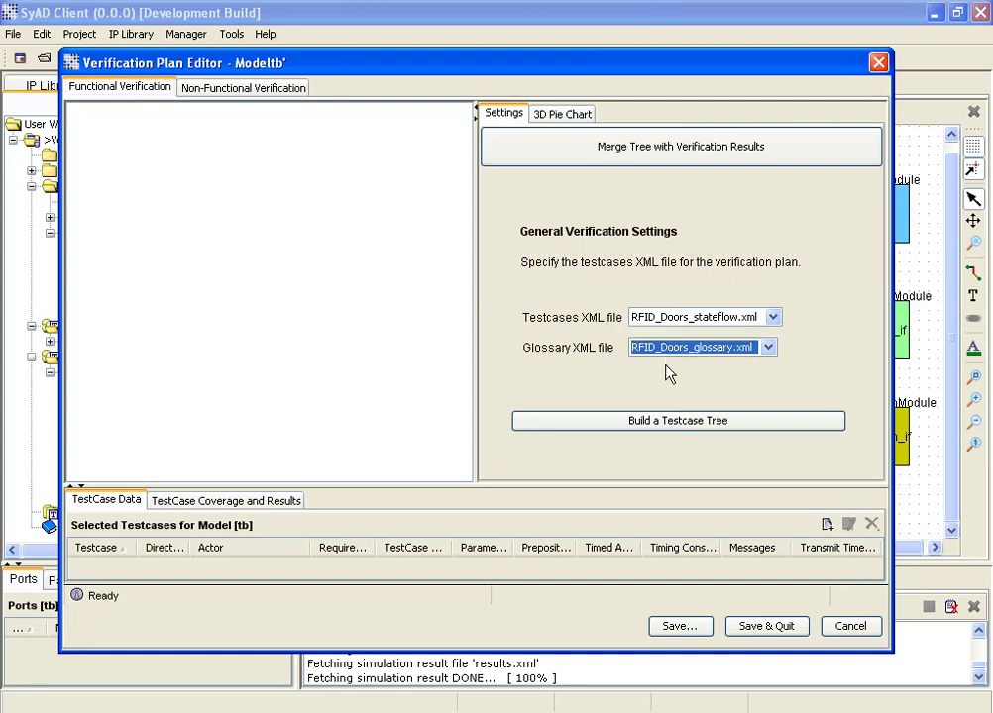
left_click(658, 421)
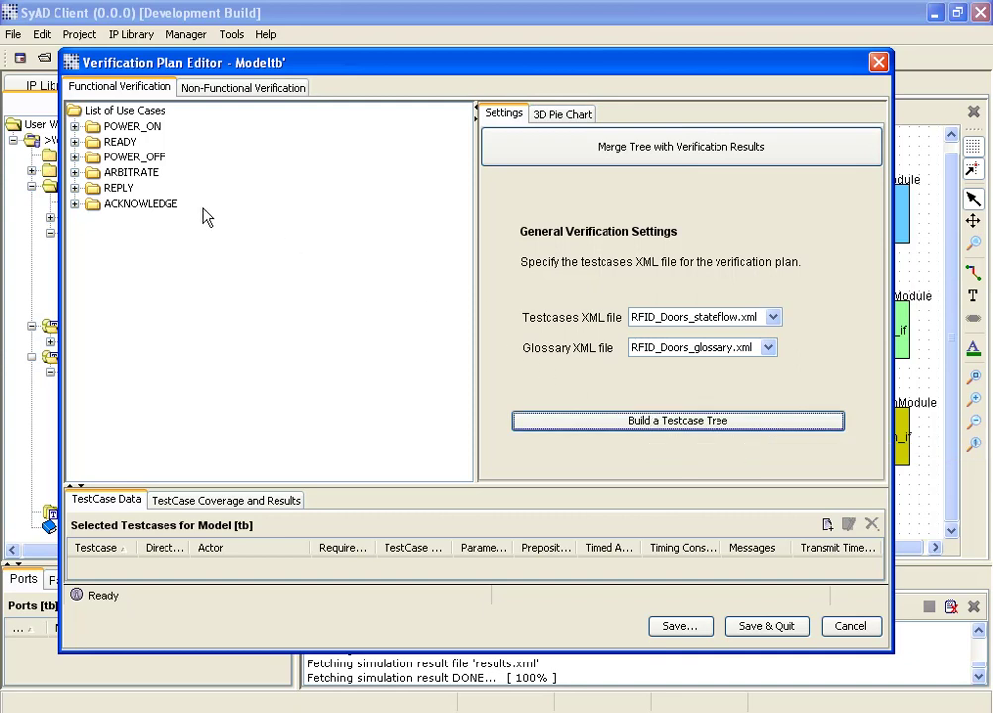
Examine the data and 3D pie chart of Testcase 1b_1 in Scenario 1b of the READY use case.
left_click(76, 143)
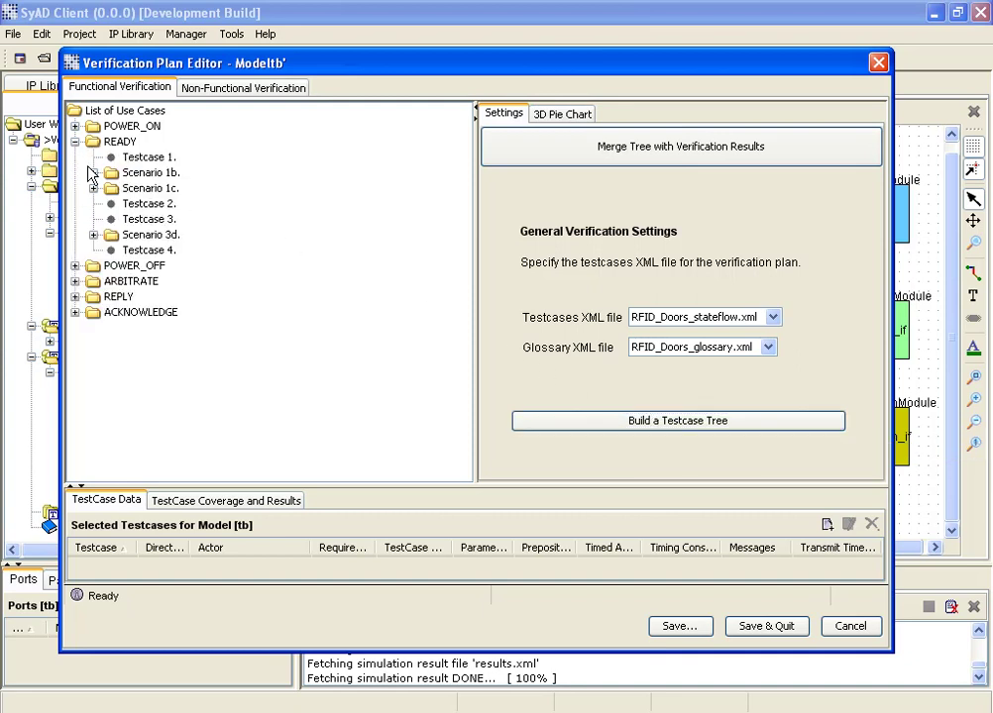
left_click(93, 173)
left_click(168, 188)
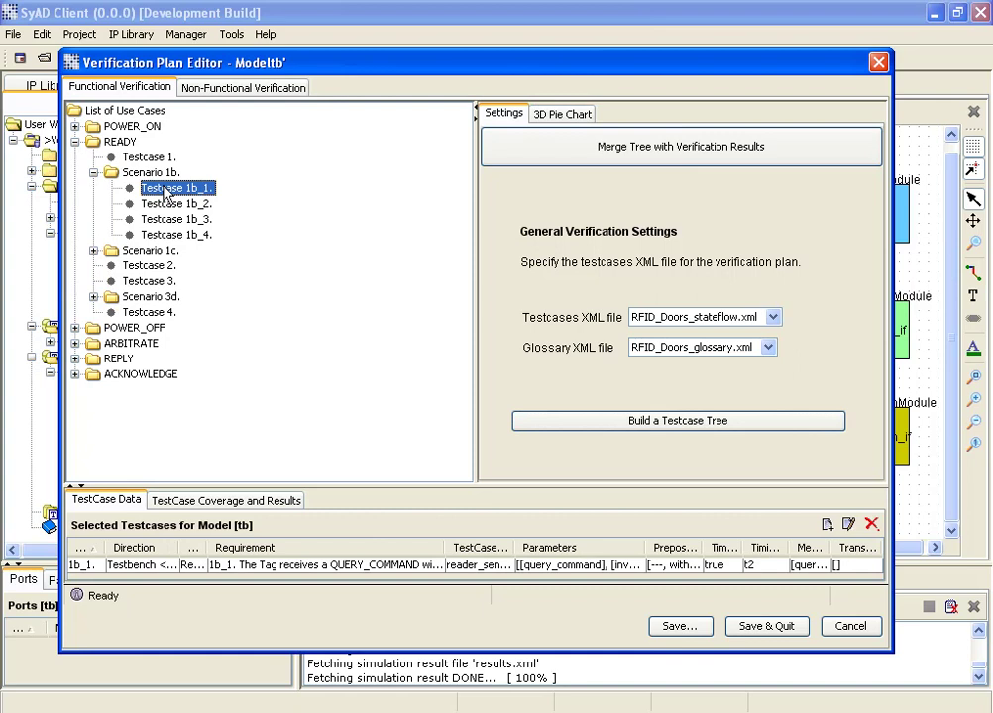
left_click(561, 117)
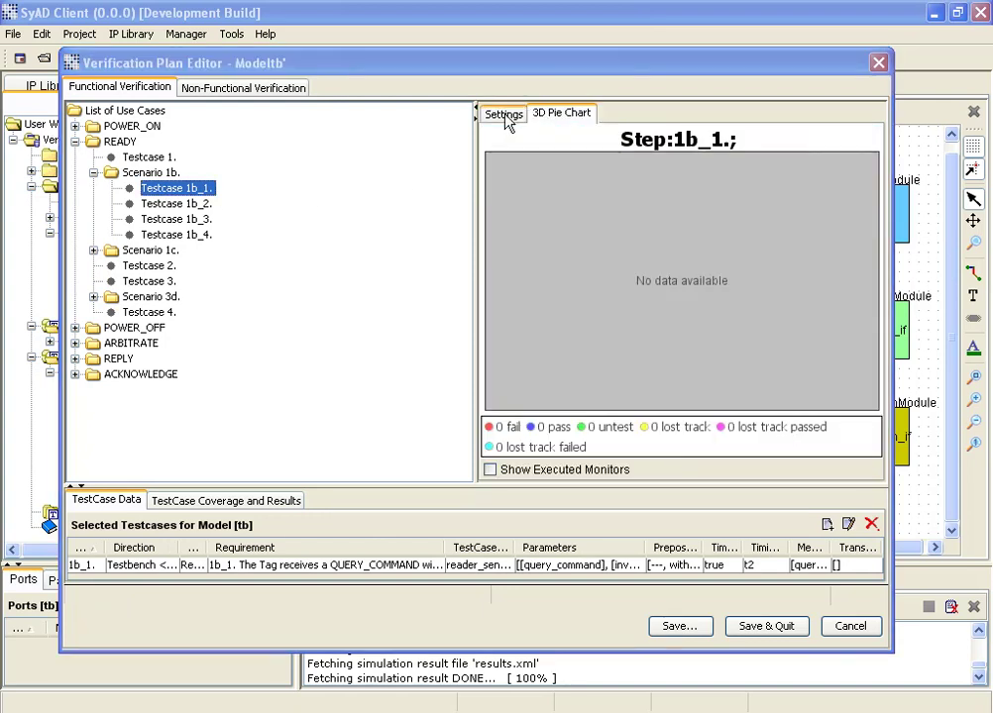
Merge the testcase tree with the verification results file results.xml.
left_click(504, 115)
left_click(536, 148)
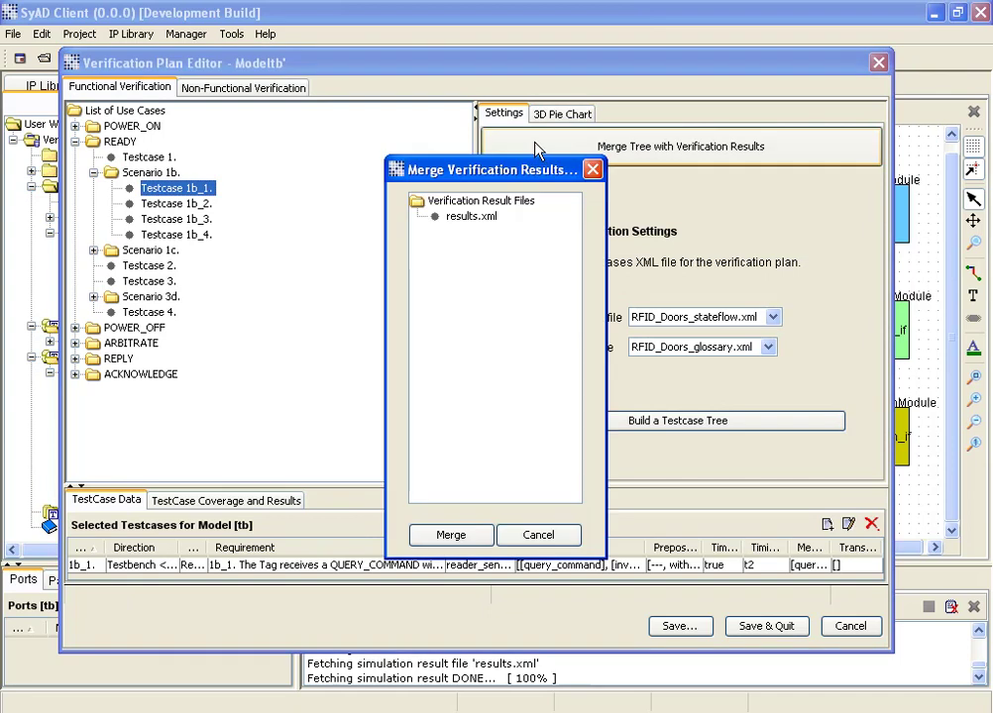
left_click(471, 217)
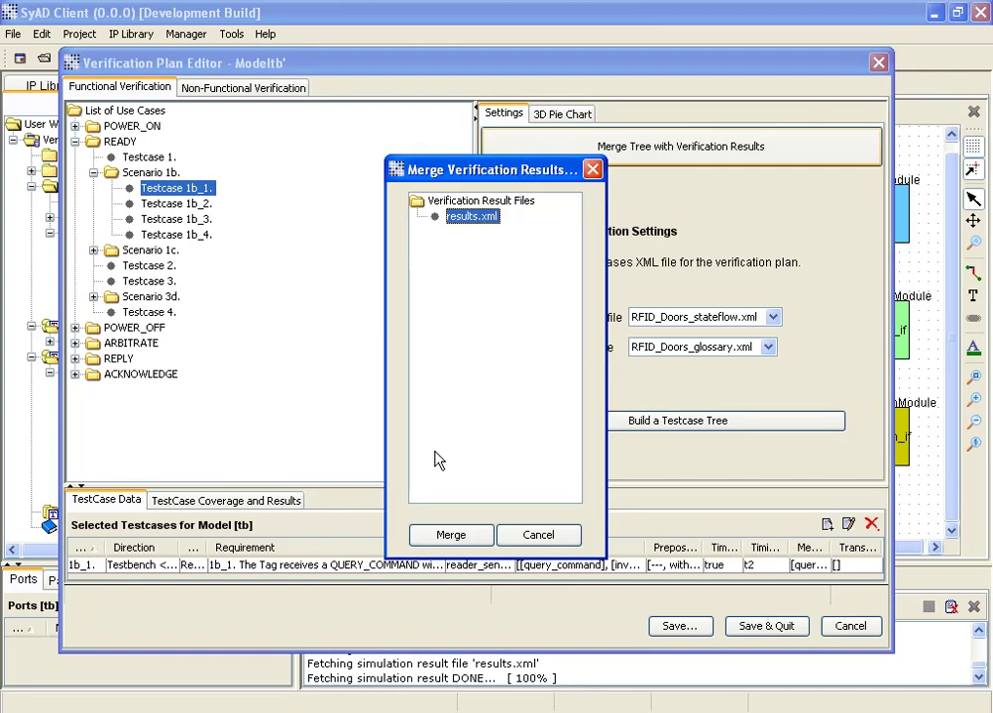
left_click(430, 535)
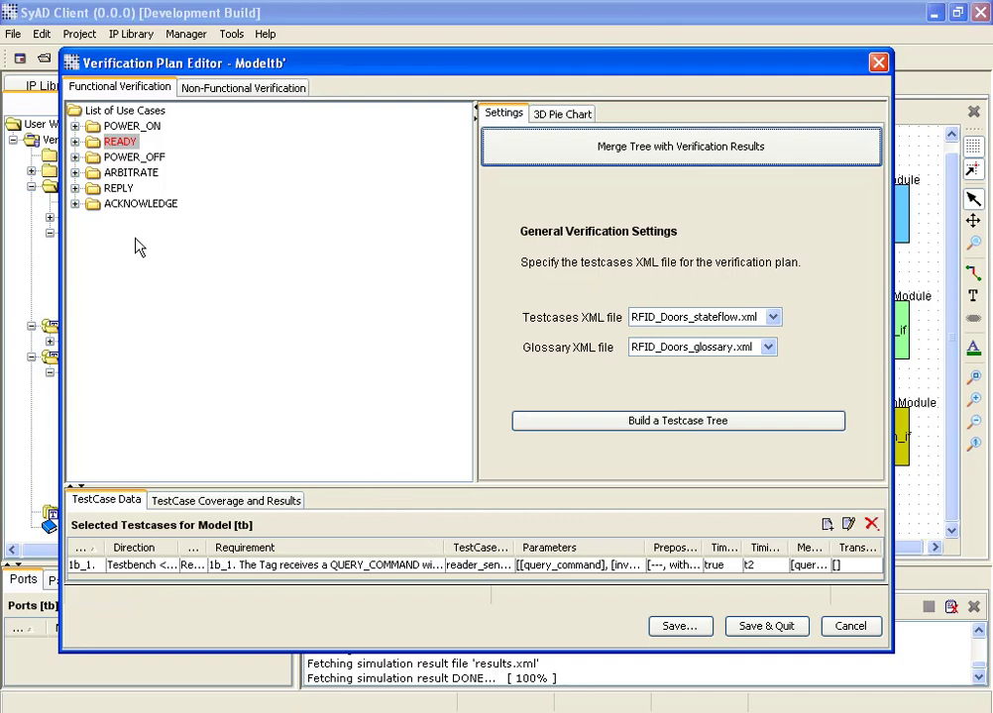
Expand READY and Scenario 1b in the merged tree and view Testcase 1b_1's verification results as a 3D pie chart.
left_click(75, 141)
left_click(93, 172)
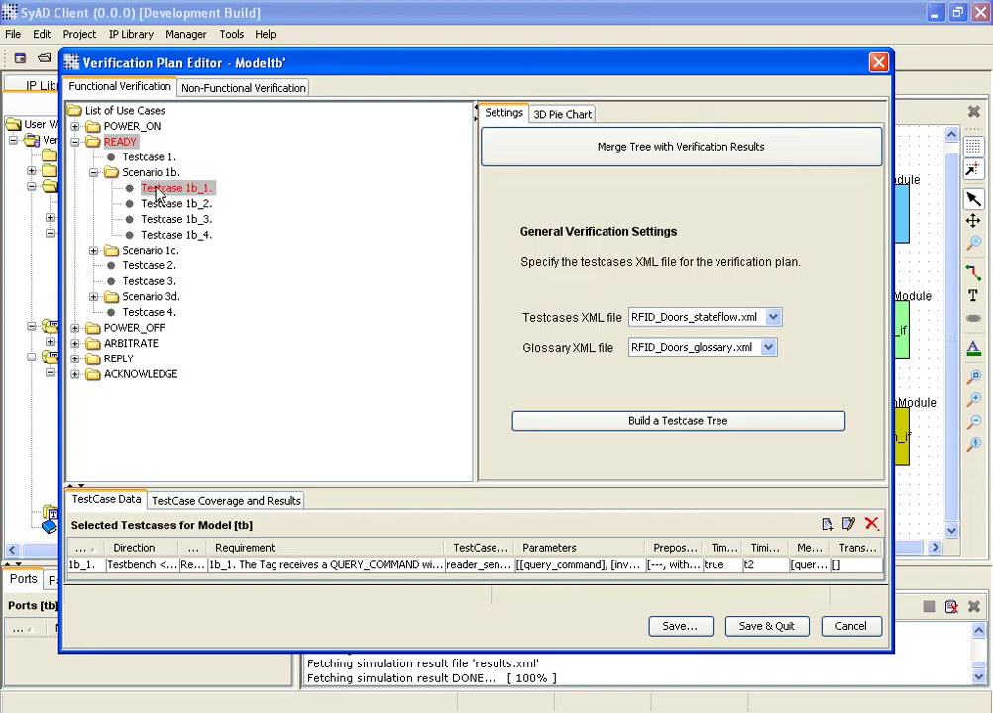
left_click(135, 188)
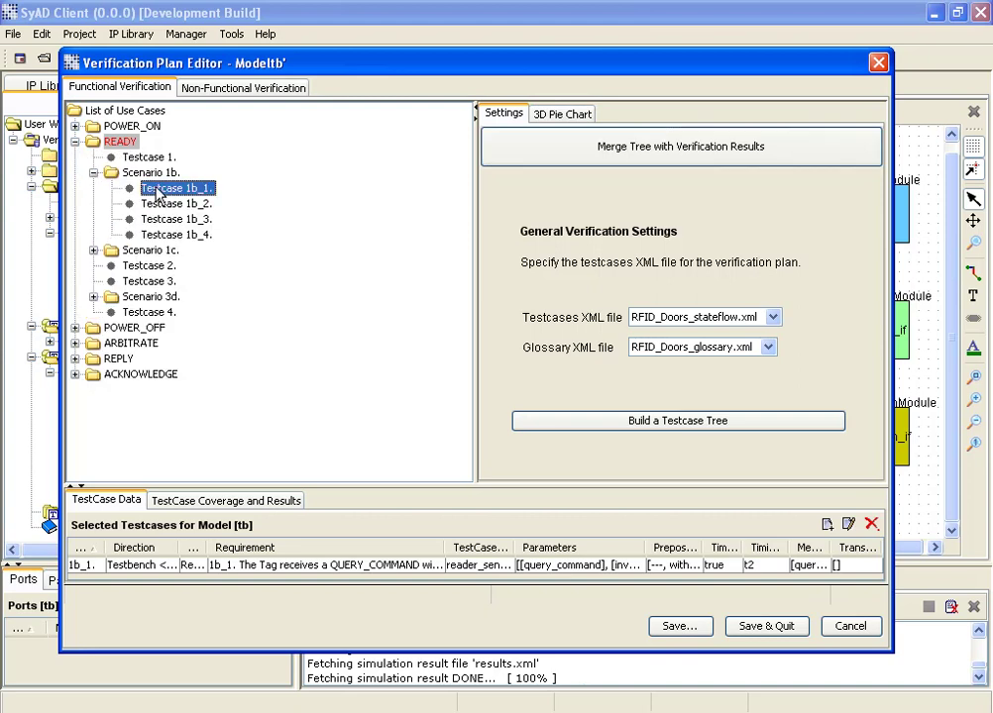
left_click(559, 117)
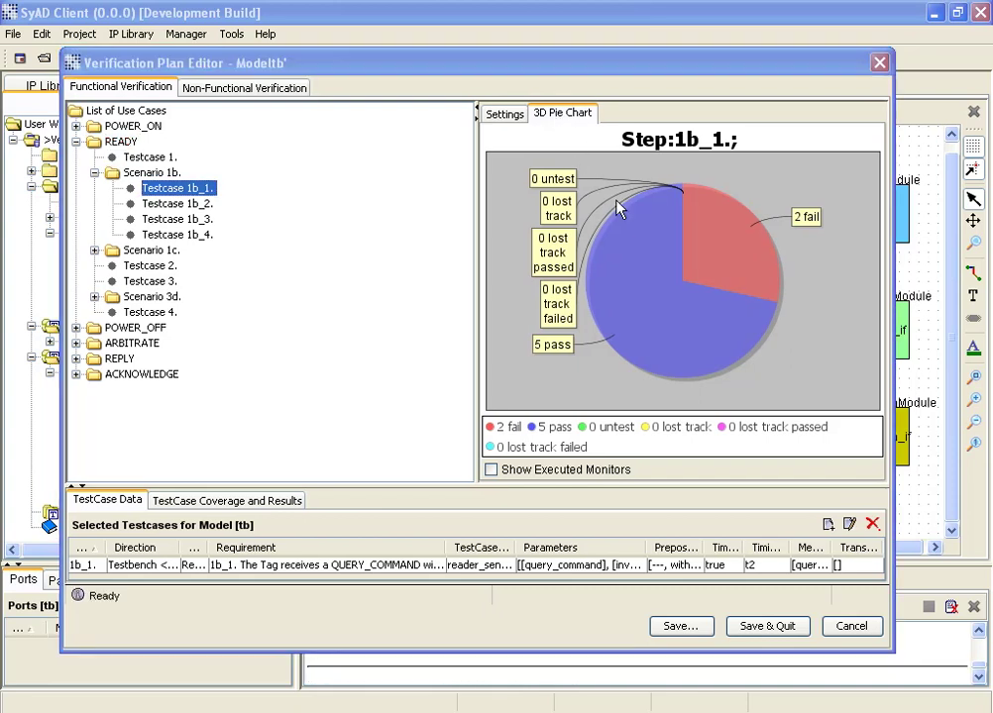
Close the verification plan and examine TagFlags.xml and the auto-generated TagFlags requirement files in the project tree.
left_click(844, 627)
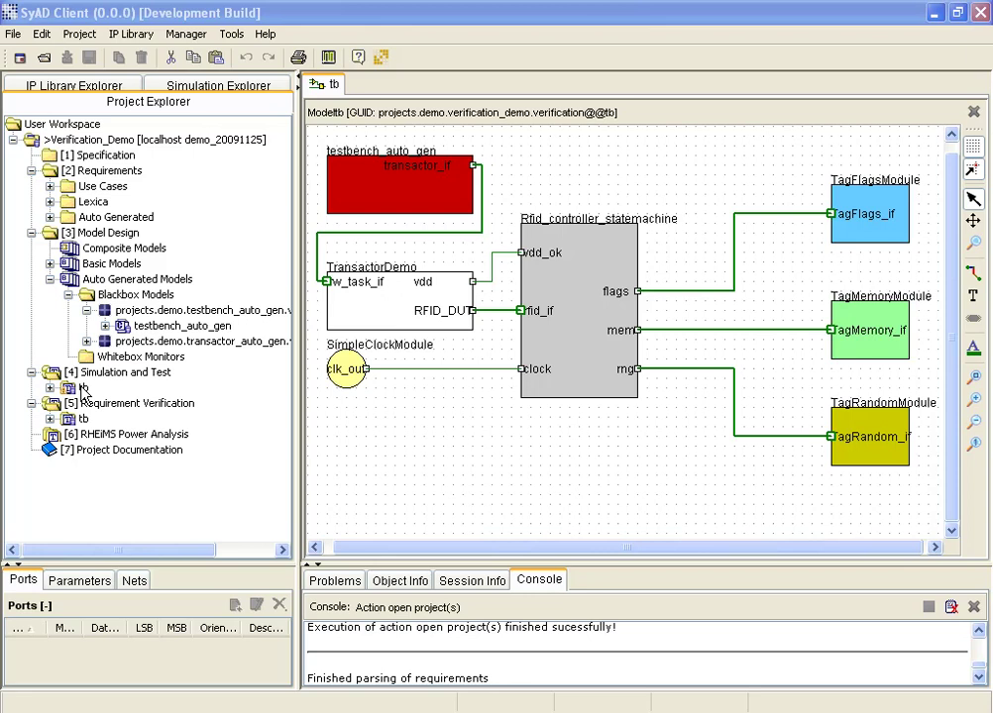
left_click(50, 279)
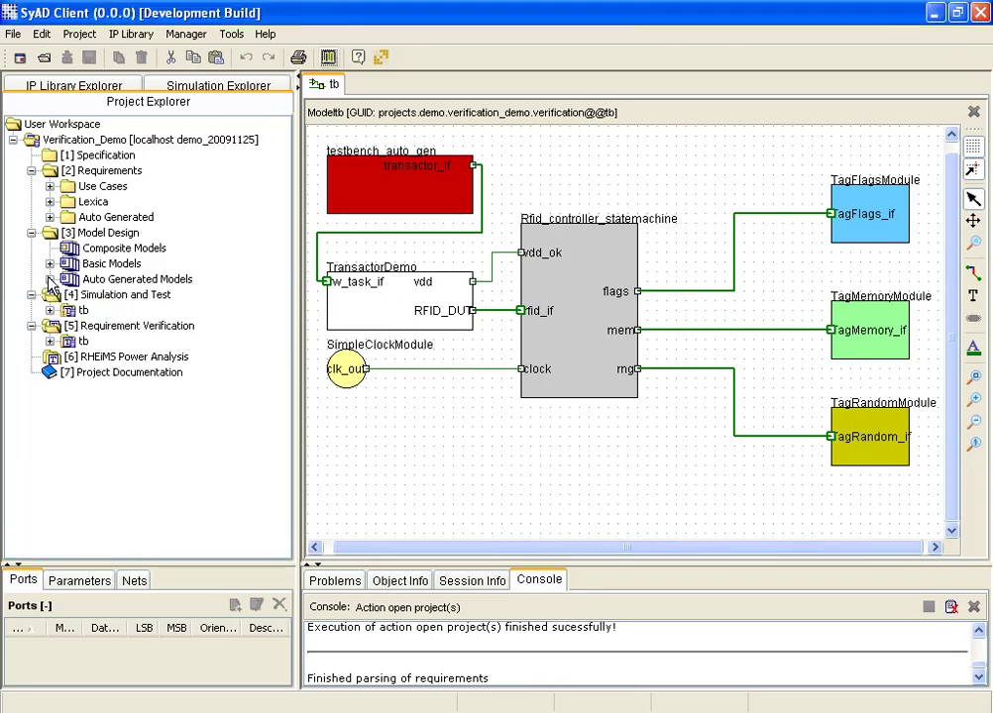
left_click(49, 186)
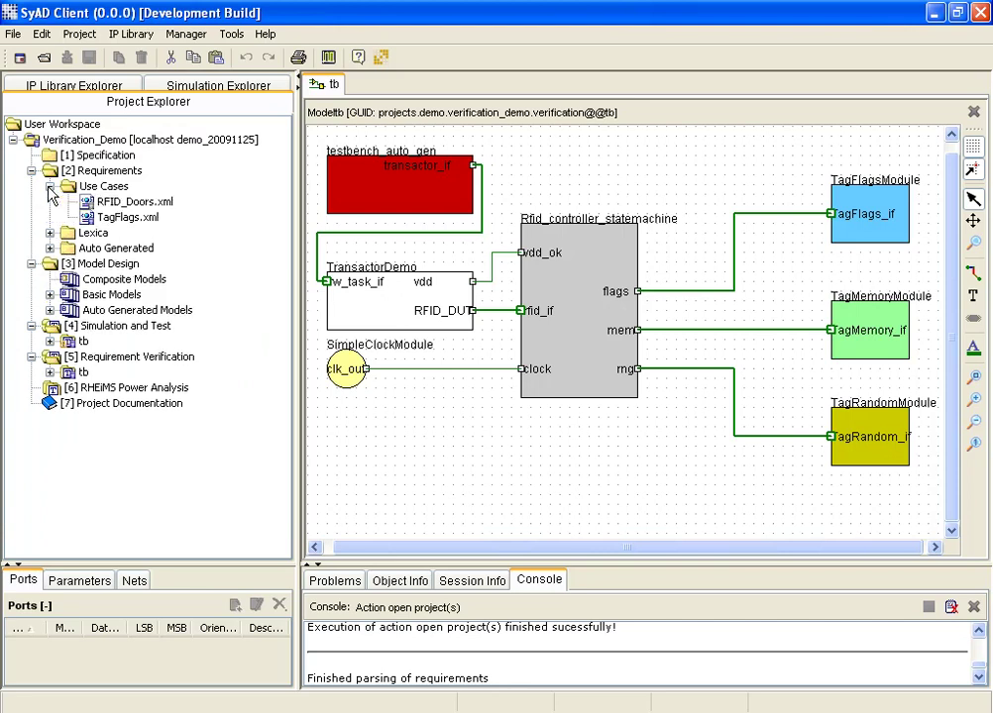
left_click(107, 217)
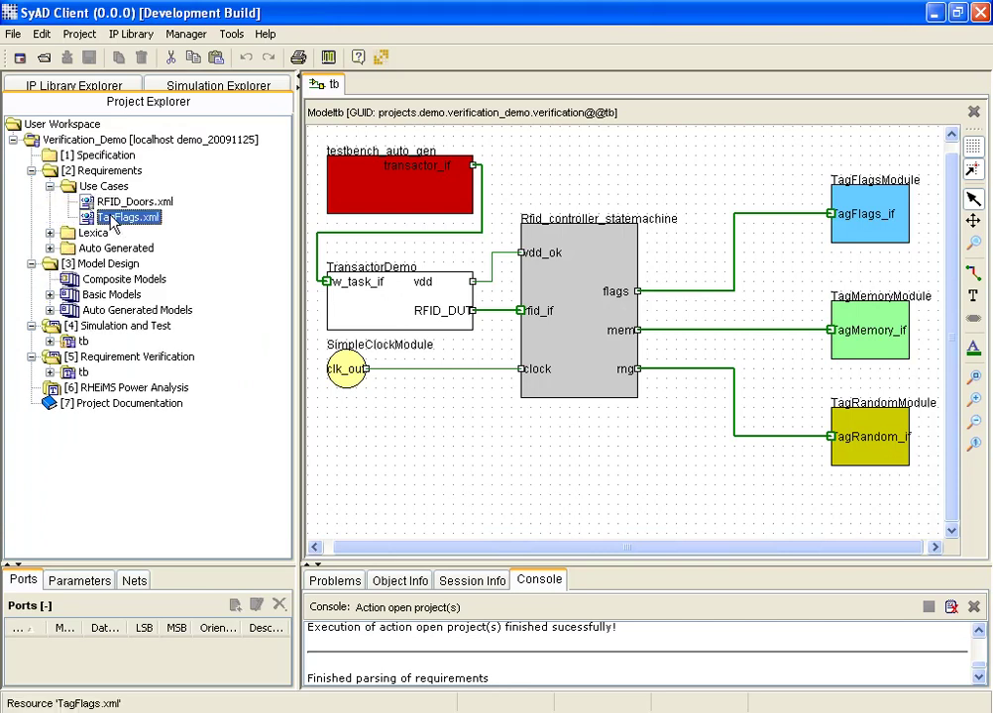
left_click(49, 247)
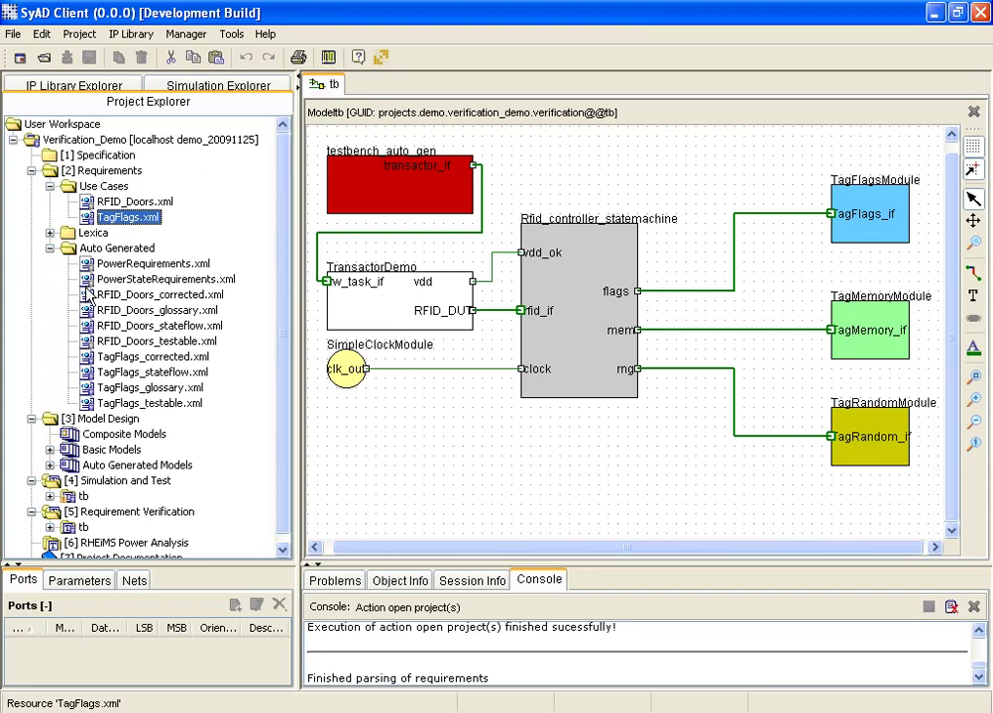
left_click(112, 358)
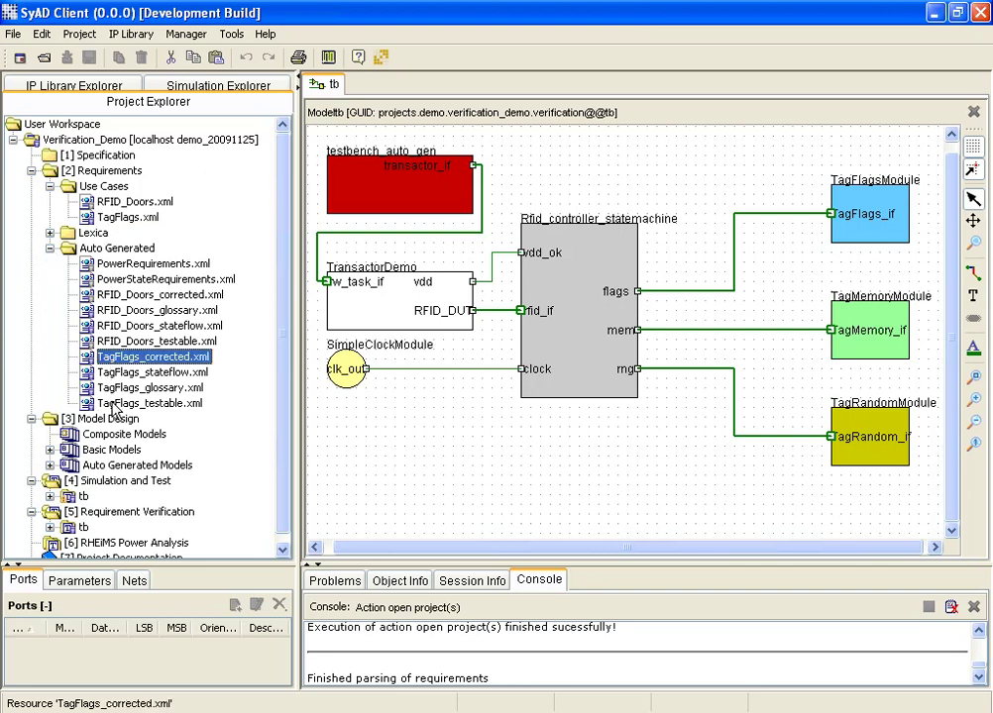
left_click(115, 406)
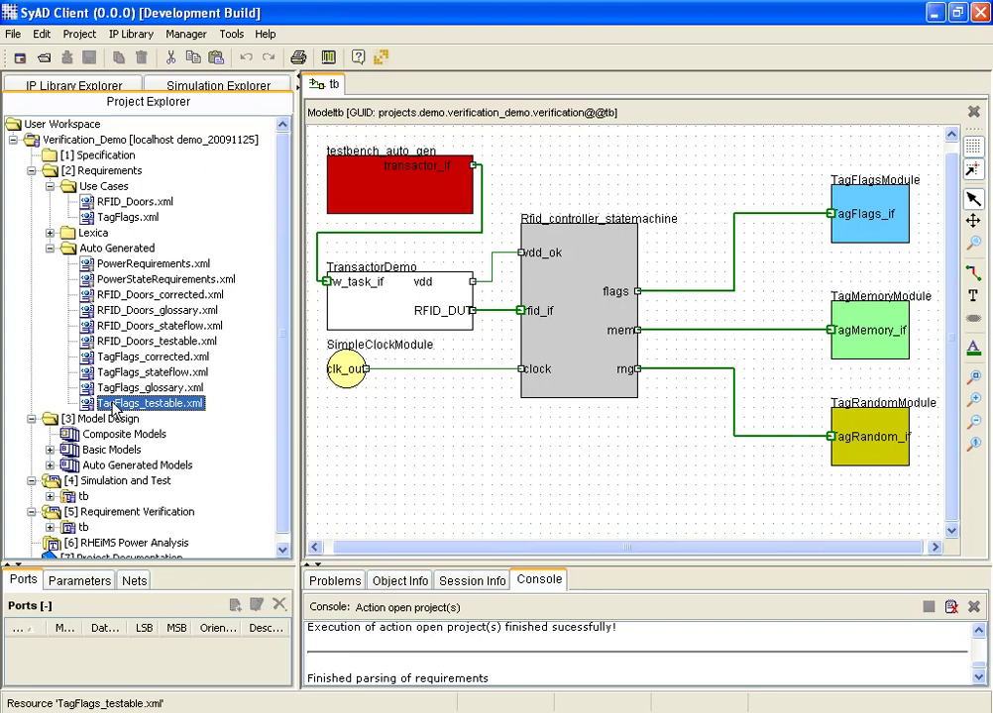
left_click(50, 248)
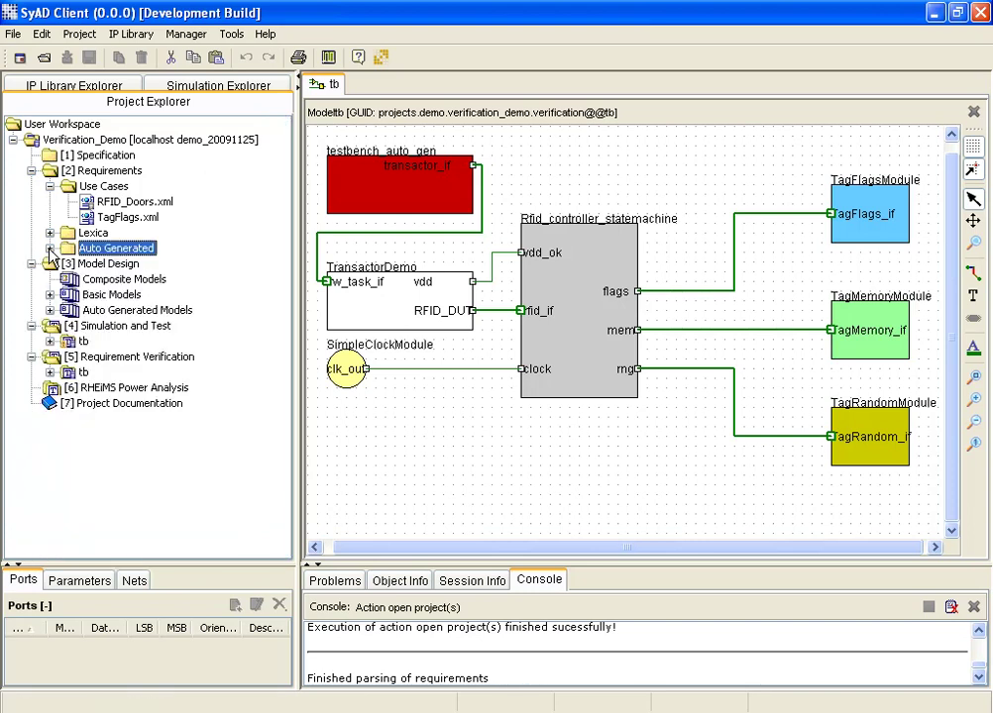
Generate a white-box monitor from TagFlags_corrected.xml, TagFlags_stateflow.xml and TagFlags_glossary.xml under Auto Generated Models.
left_click(50, 310)
right_click(99, 310)
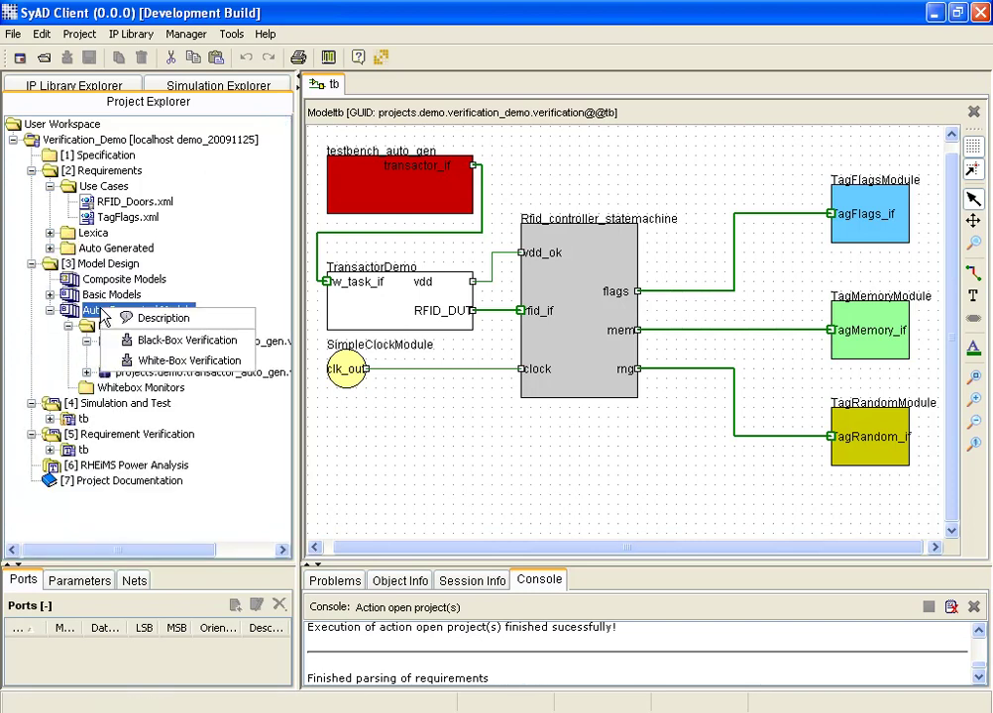
left_click(144, 363)
left_click(565, 373)
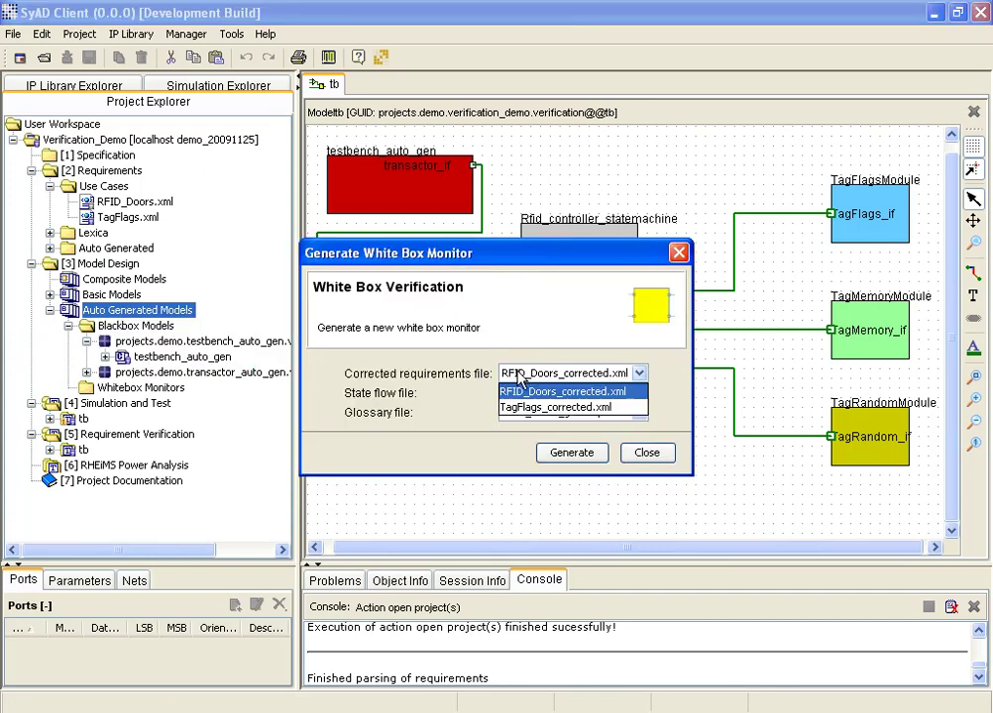
left_click(525, 408)
left_click(525, 392)
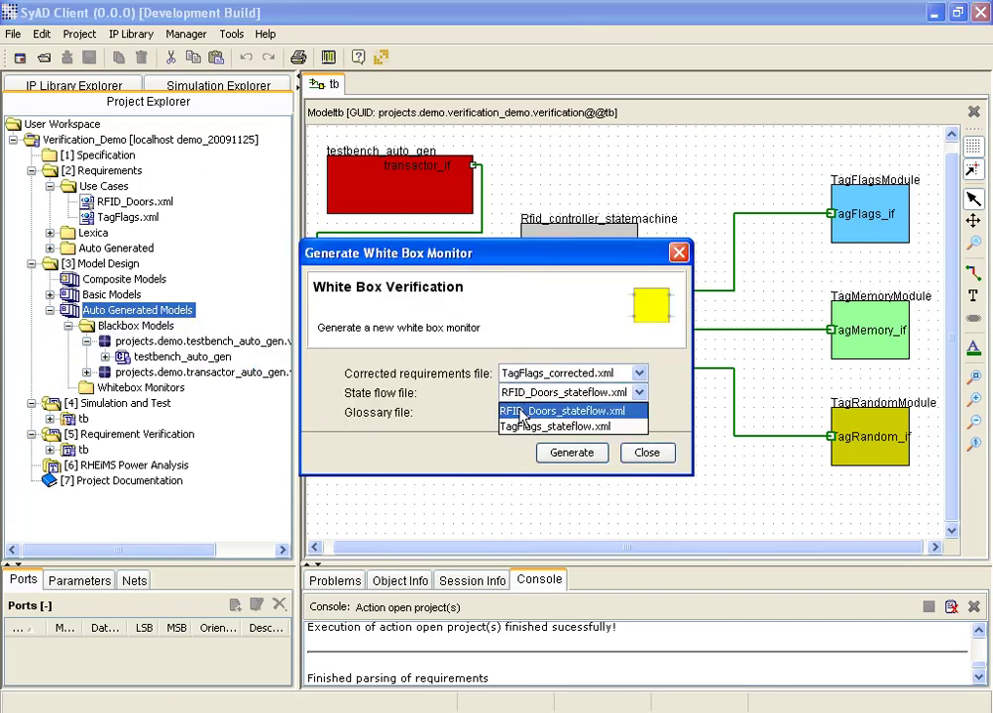
left_click(521, 427)
left_click(525, 413)
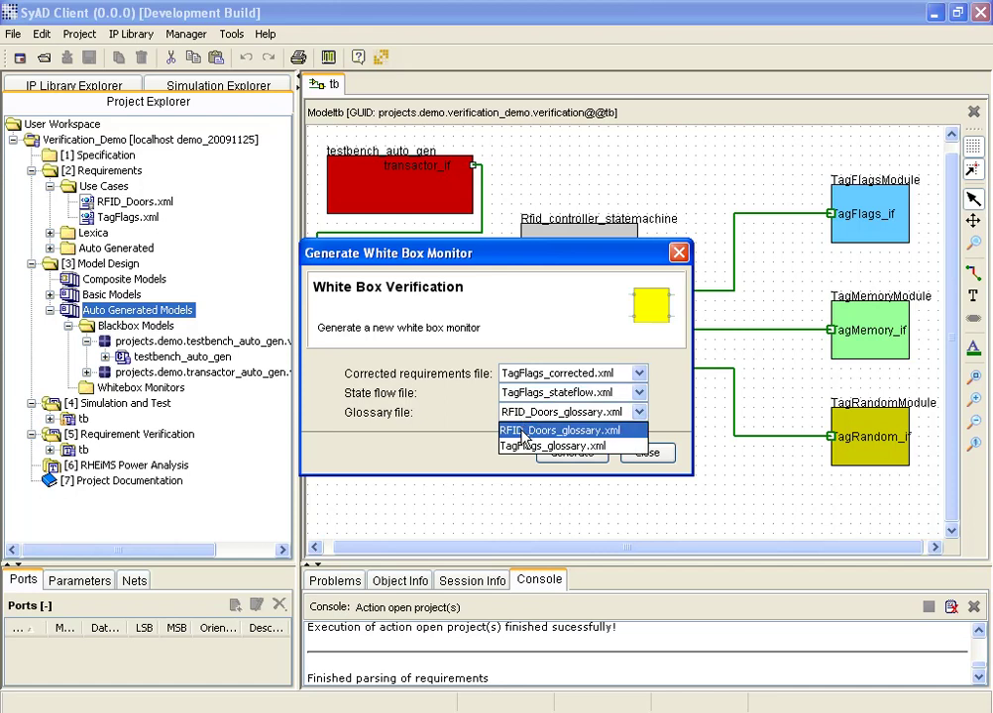
left_click(522, 446)
left_click(545, 453)
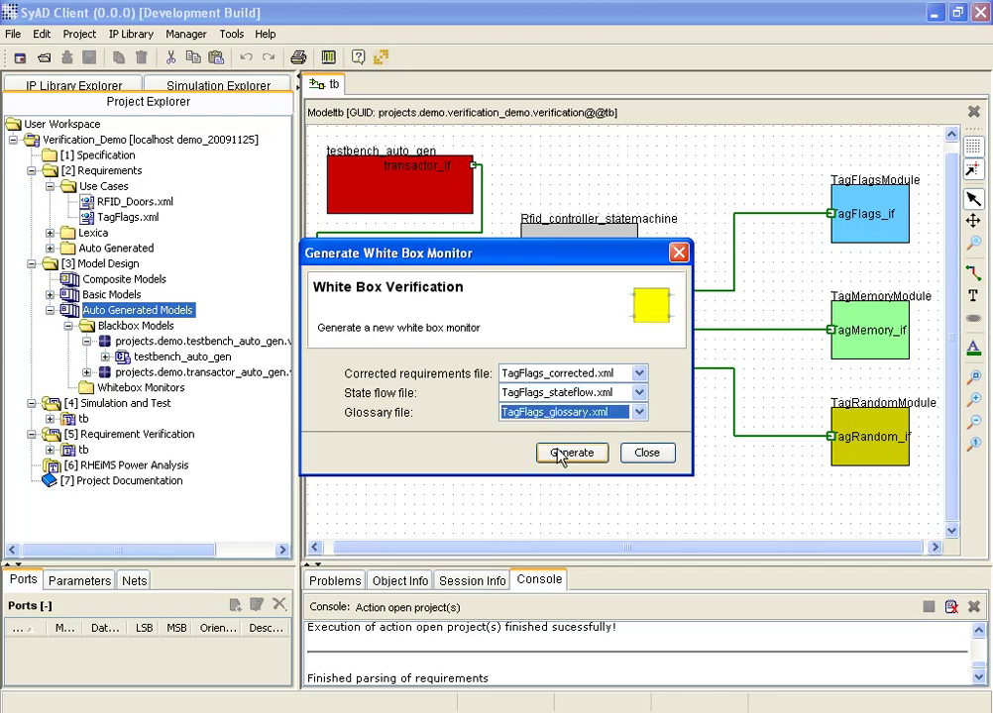
Locate the generated TagFlags_mm model among the Whitebox Monitors and save the project.
left_click(86, 372)
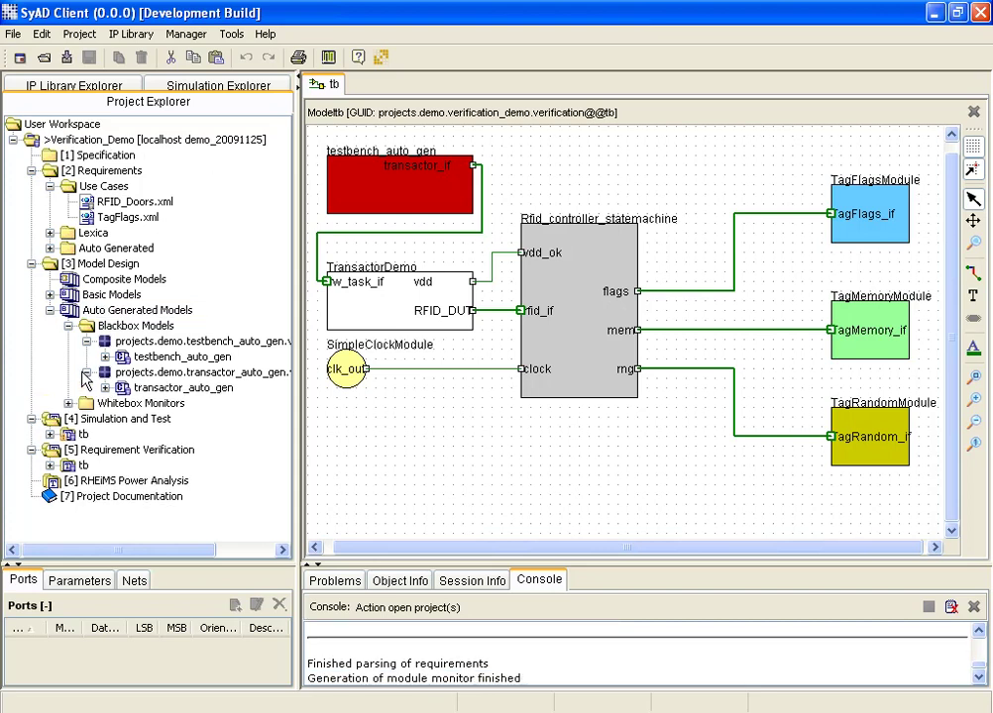
left_click(68, 403)
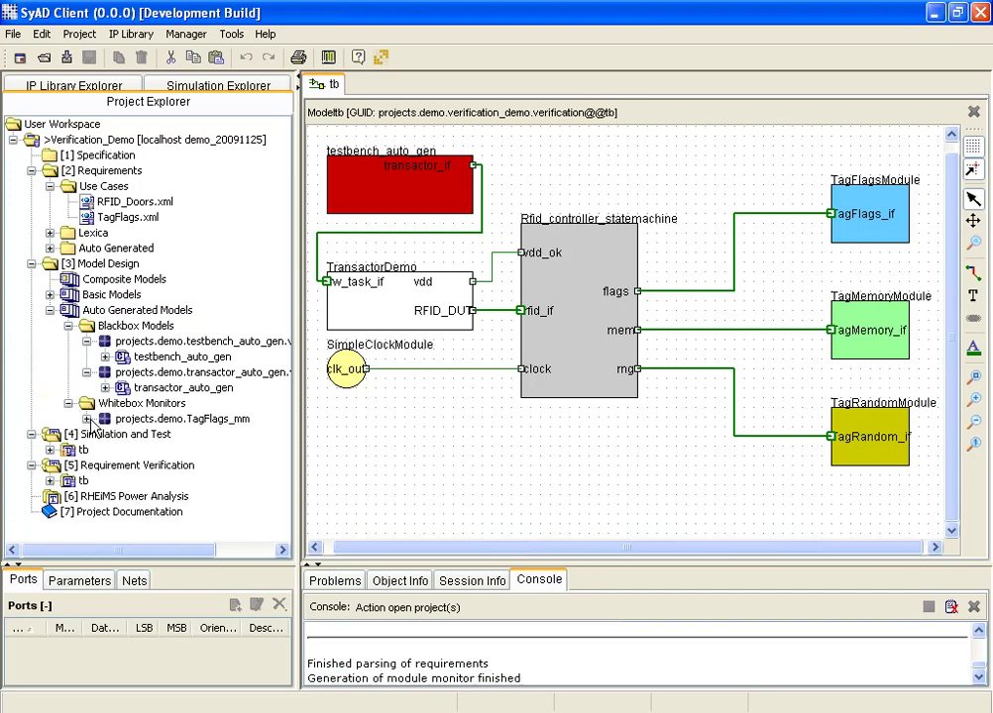
left_click(86, 419)
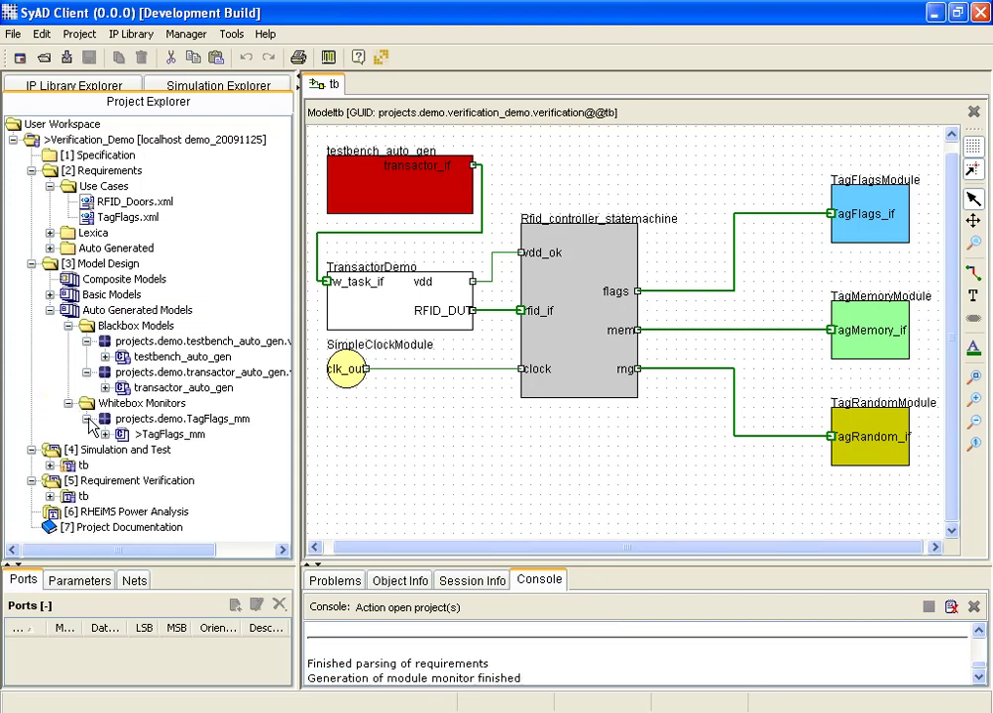
left_click(159, 436)
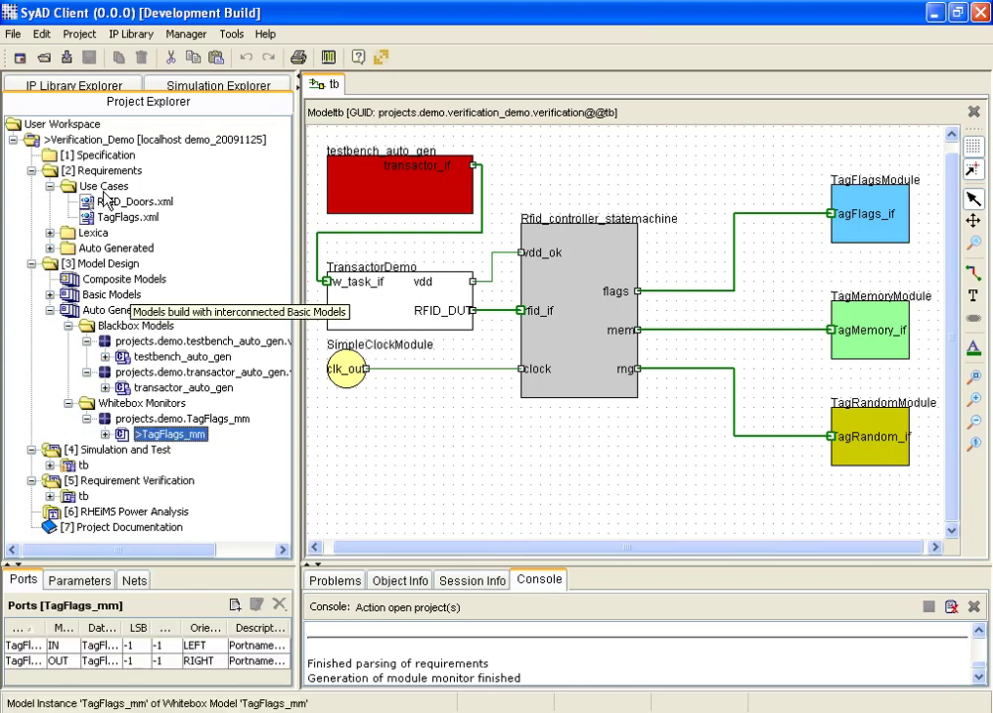
left_click(67, 58)
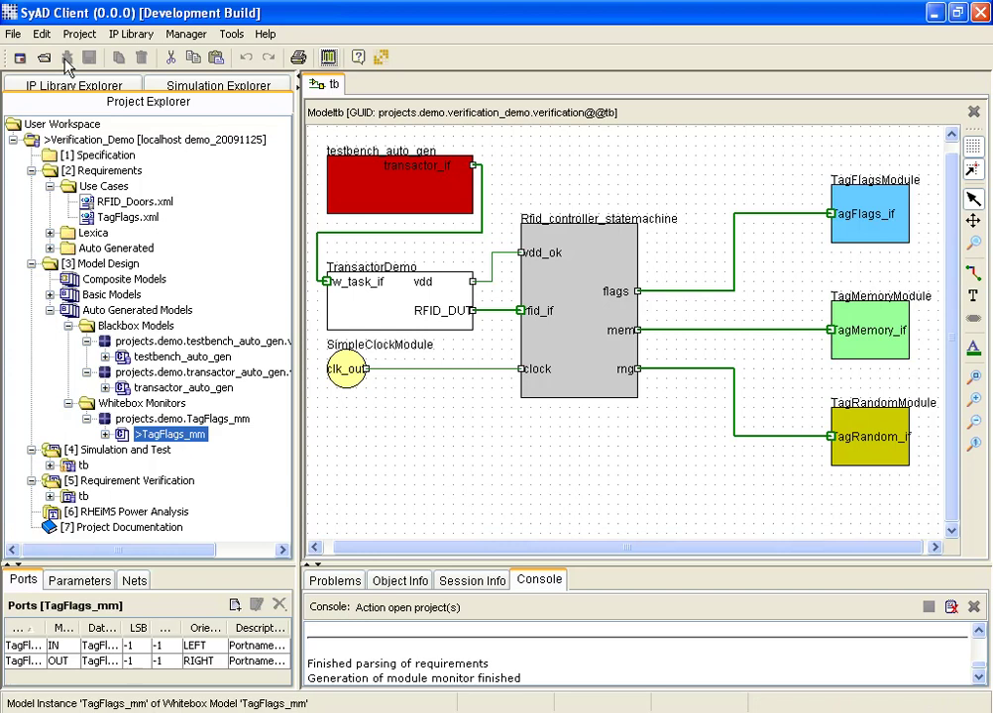
left_click(32, 171)
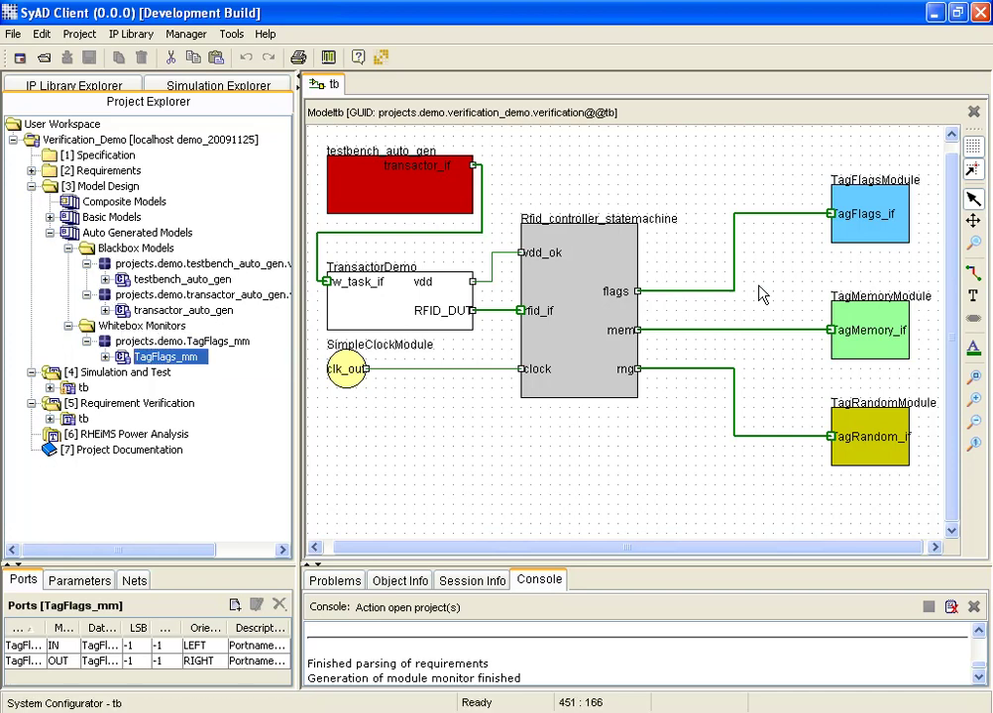
Delete the wire between the controller's flags port and TagFlags_if, and place the TagFlags_mm monitor between the two modules.
left_click(811, 213)
key("Delete")
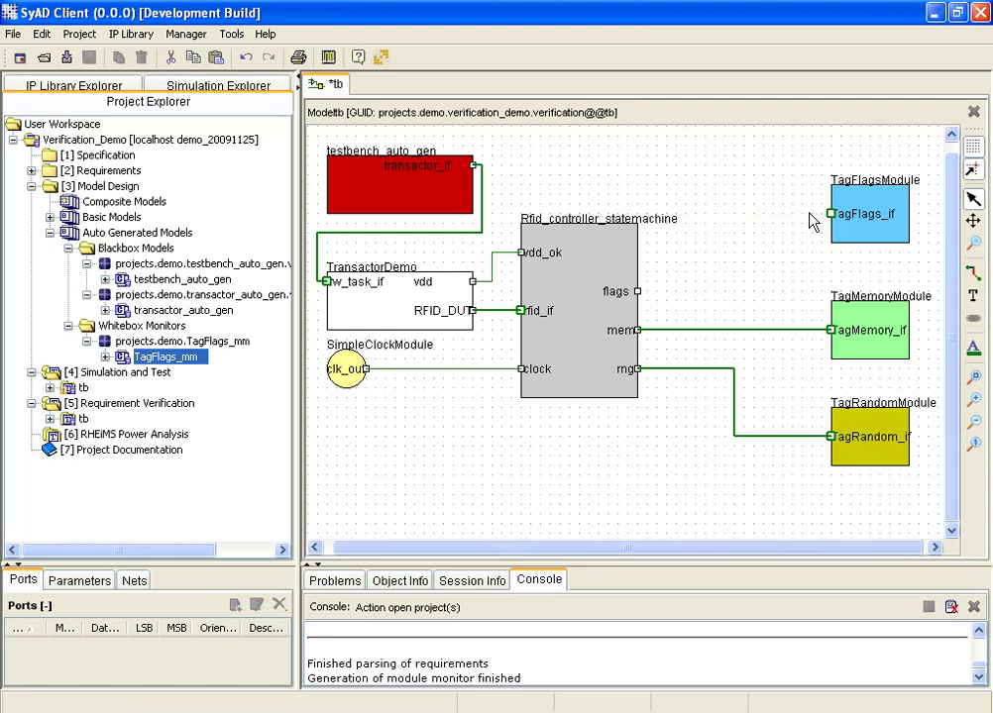
left_click(195, 358)
left_click_drag(598, 272, 746, 208)
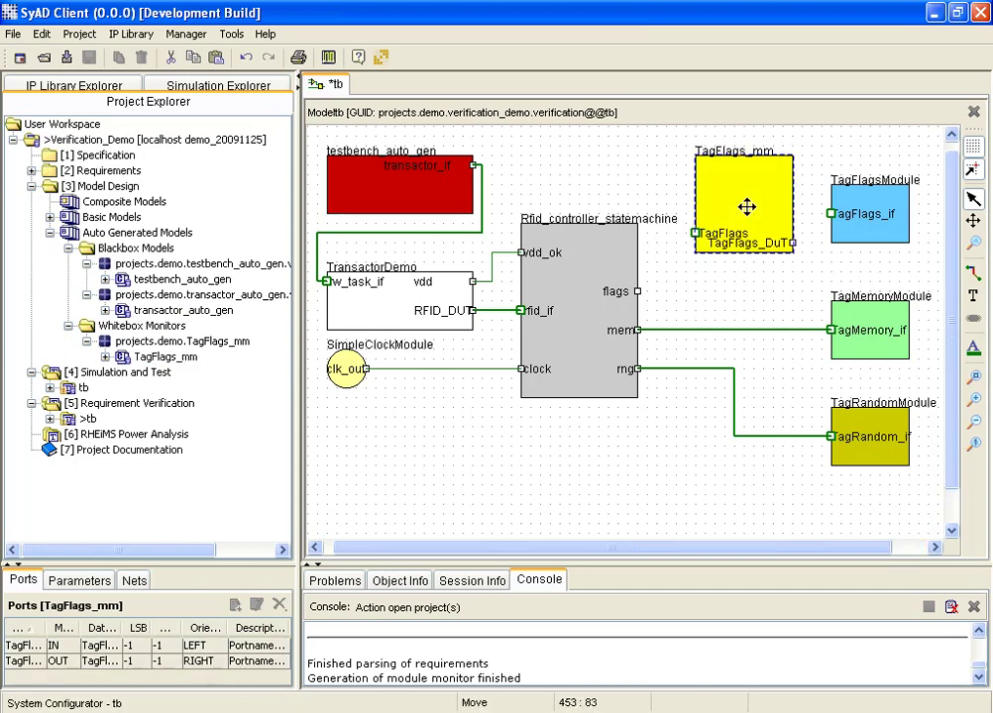
Wire TagFlags_DuT to TagFlags_if and the monitor's TagFlags port to the controller's flags port, and save the testbench.
left_click(974, 274)
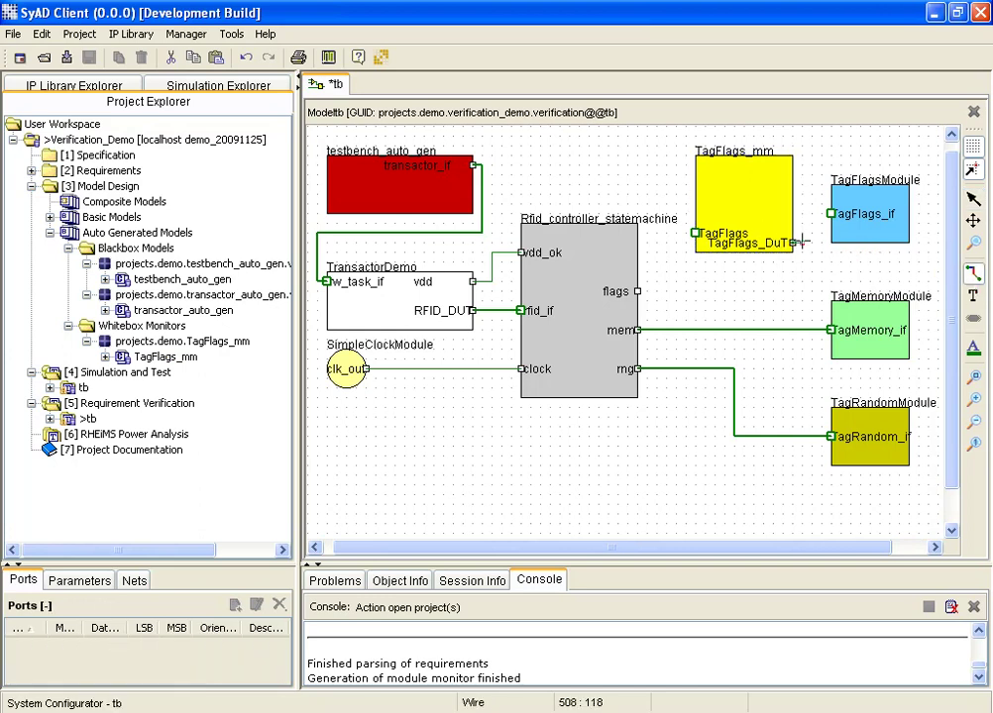
left_click_drag(802, 241, 831, 212)
left_click_drag(665, 239, 636, 291)
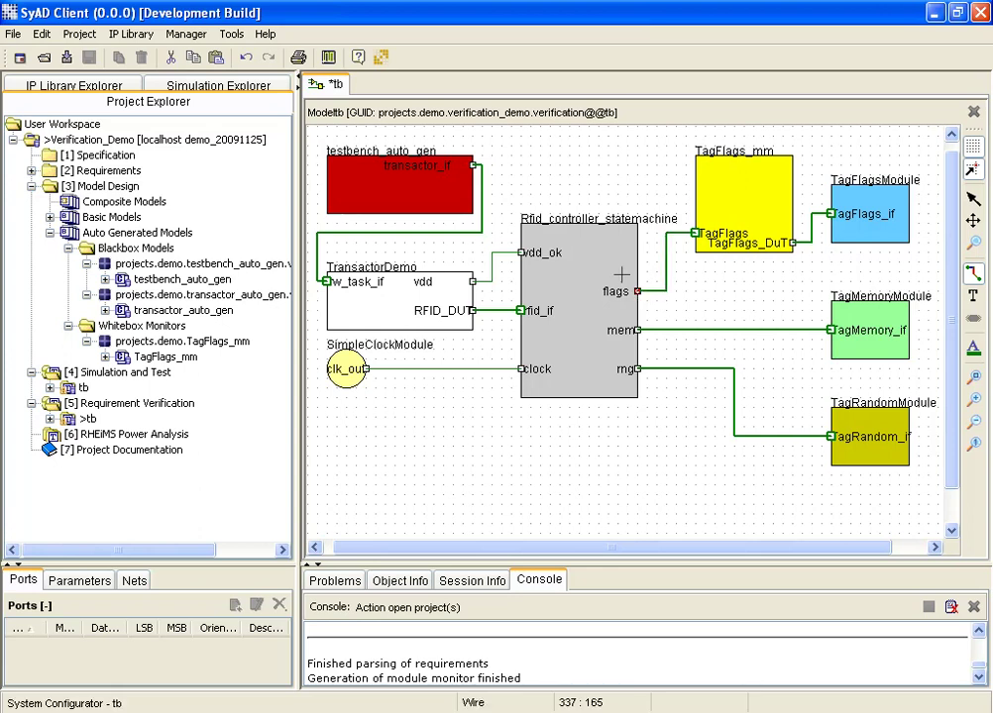
left_click(66, 57)
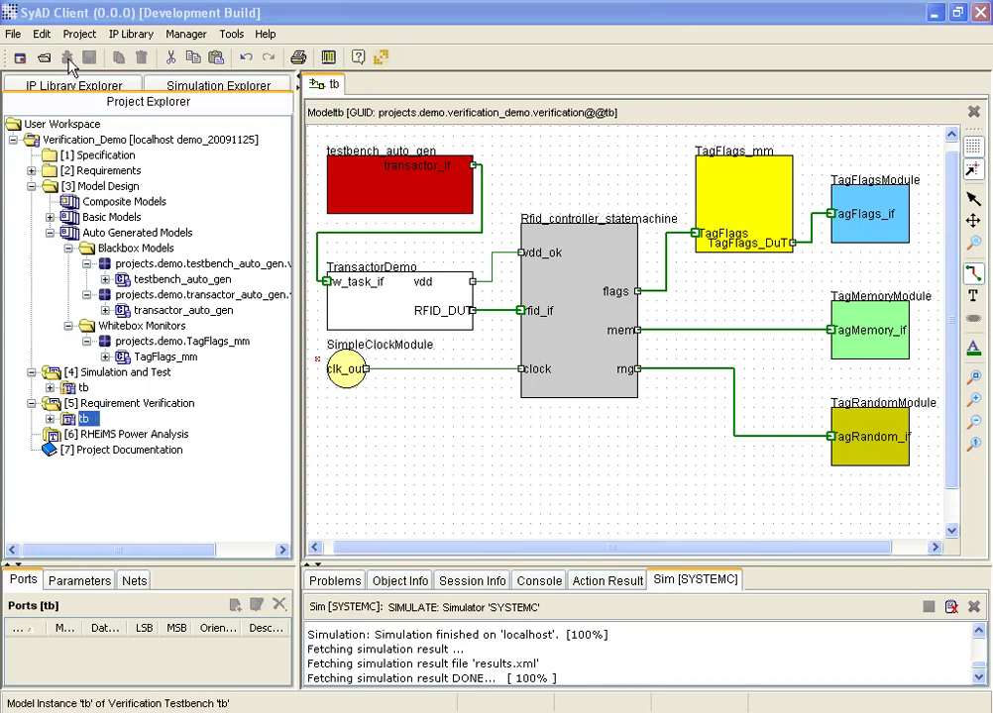
Generate and compile the code for the Default simulation configuration of tb under Requirement Verification.
left_click(51, 419)
left_click(68, 434)
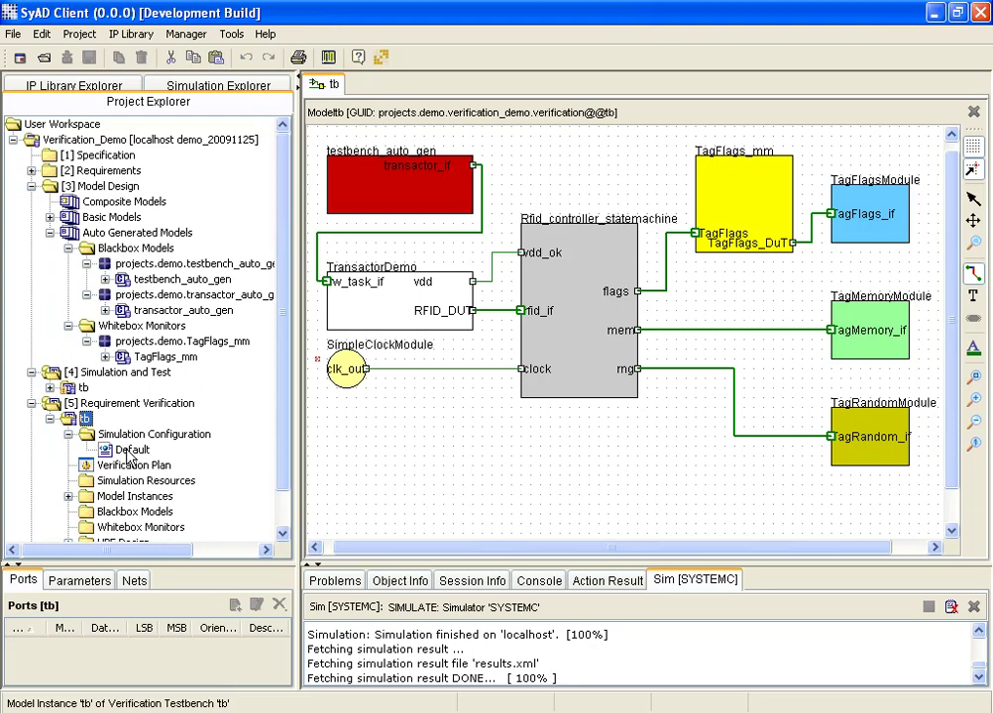
right_click(130, 450)
left_click(158, 503)
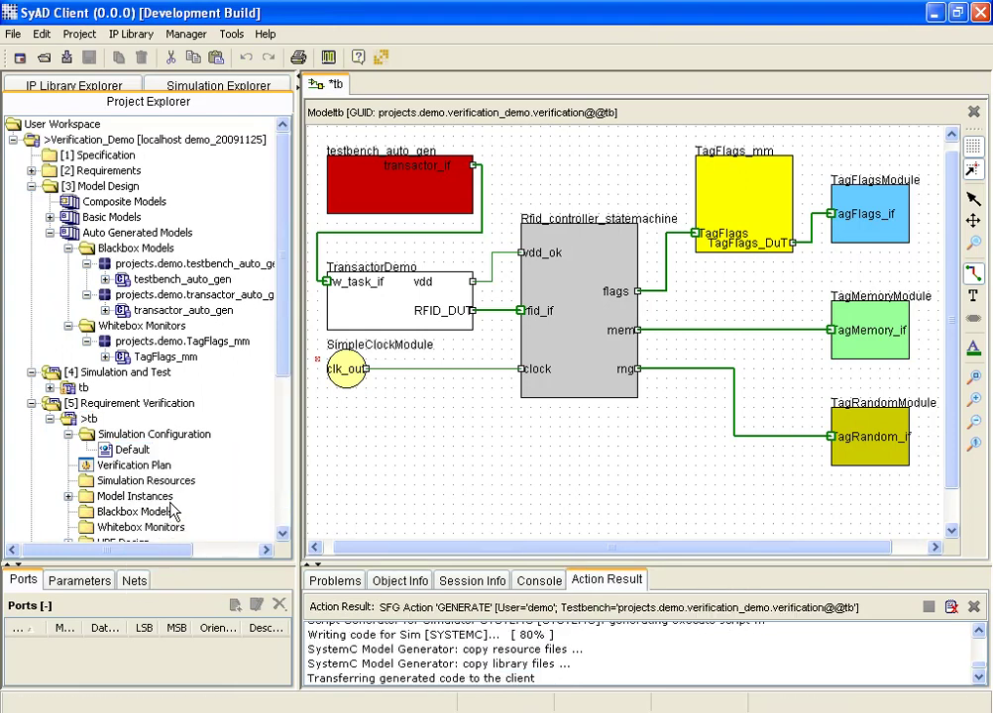
right_click(137, 450)
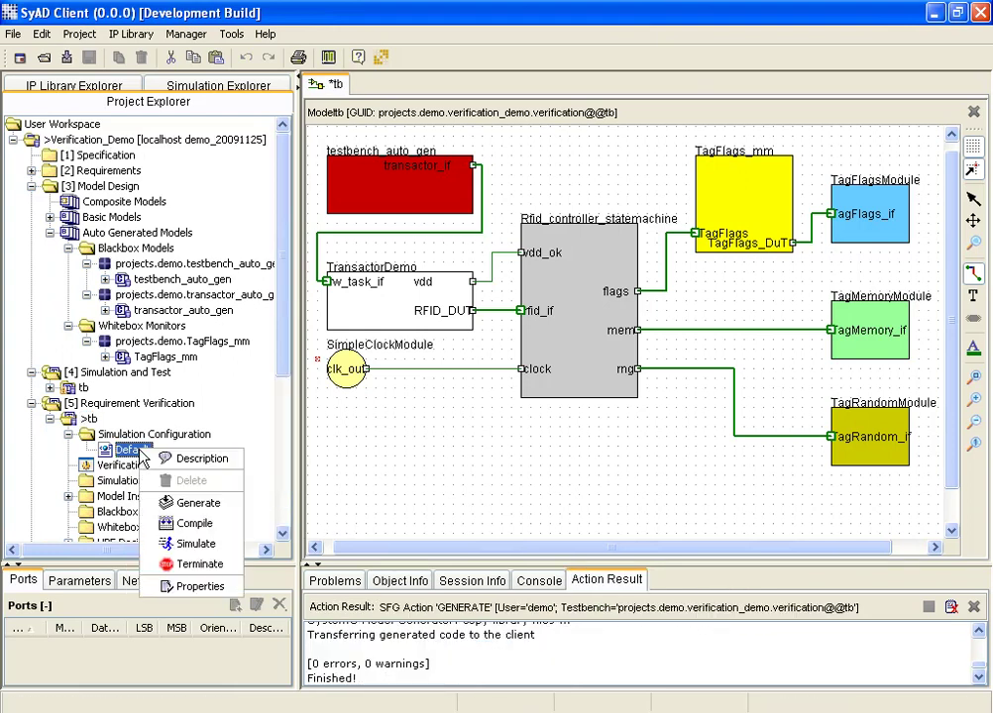
left_click(188, 523)
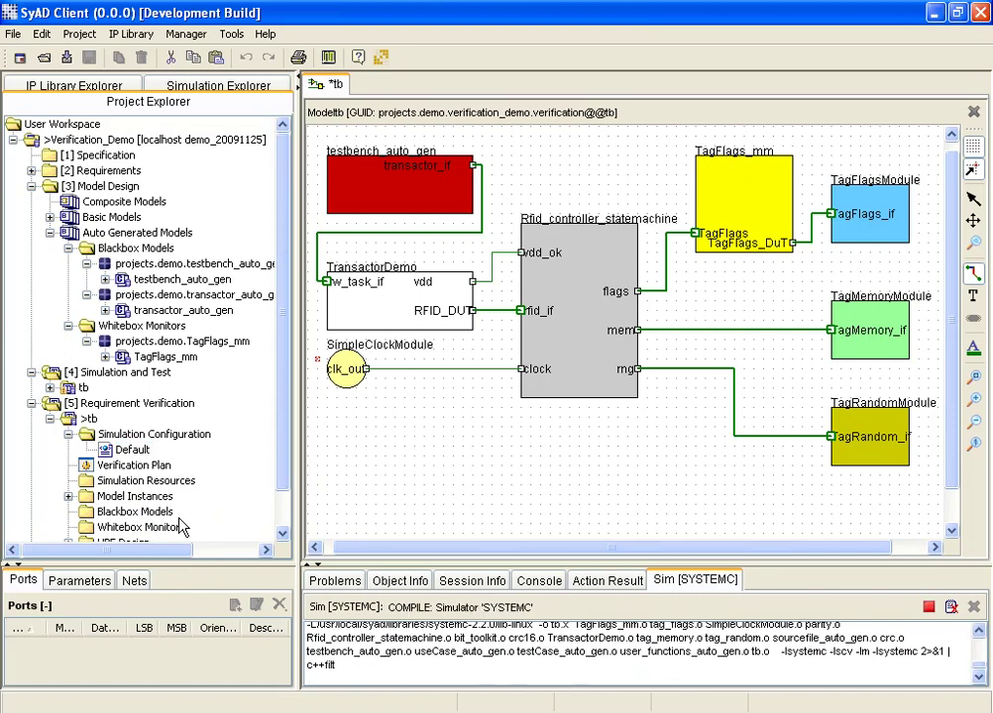
Simulate tb's Default configuration, exit the finished simulation with yes, and save the project.
right_click(141, 459)
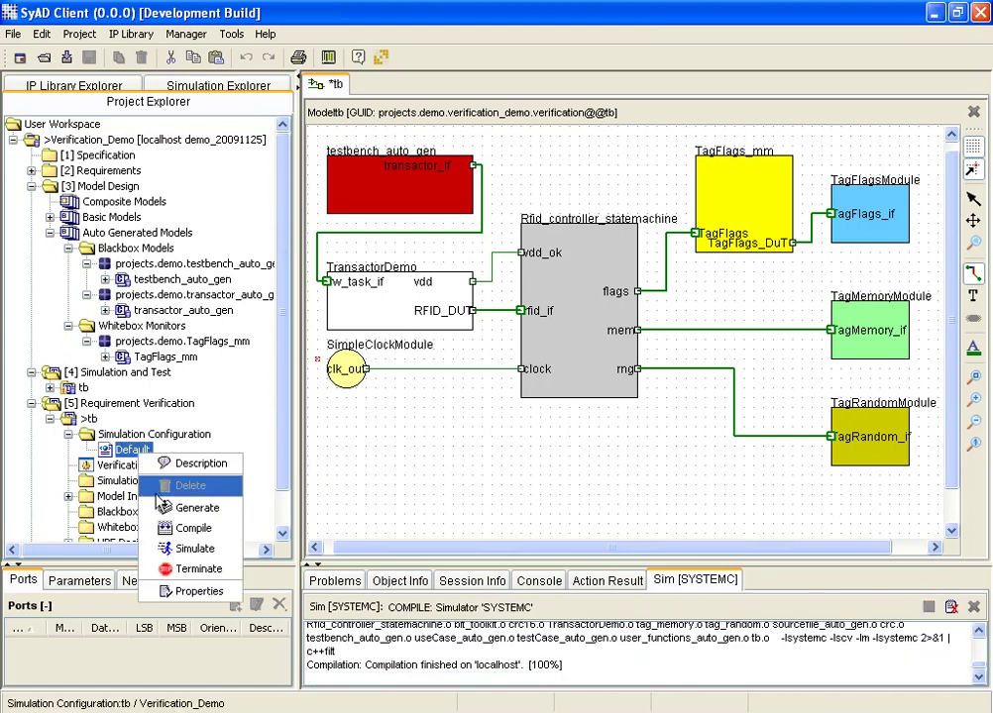
left_click(188, 547)
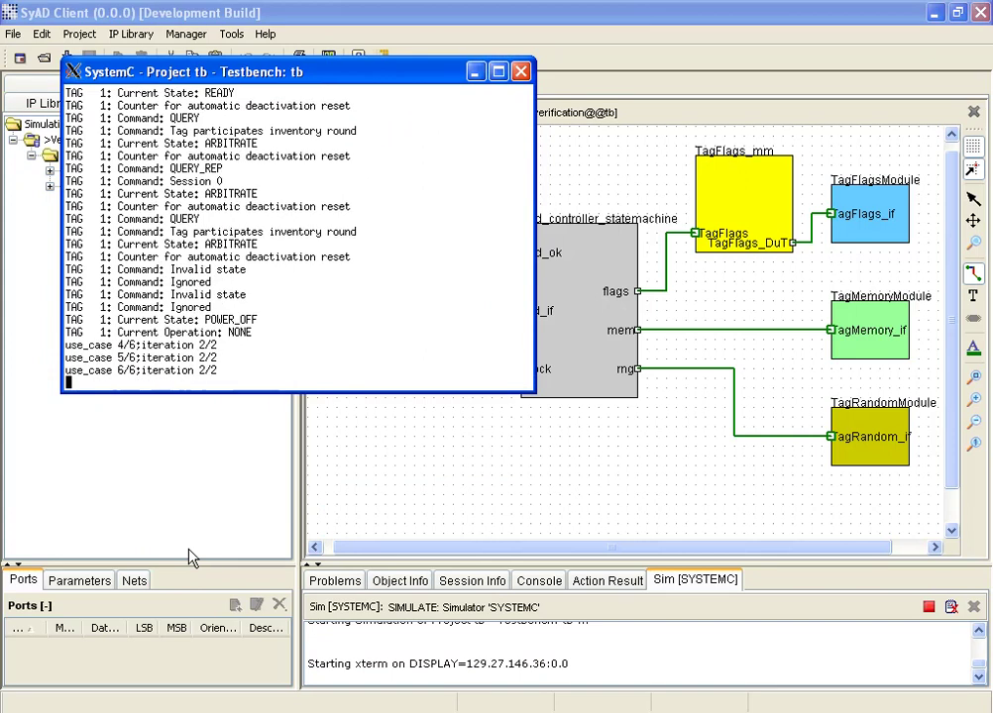
type("yes' to exit) yes")
key("Return")
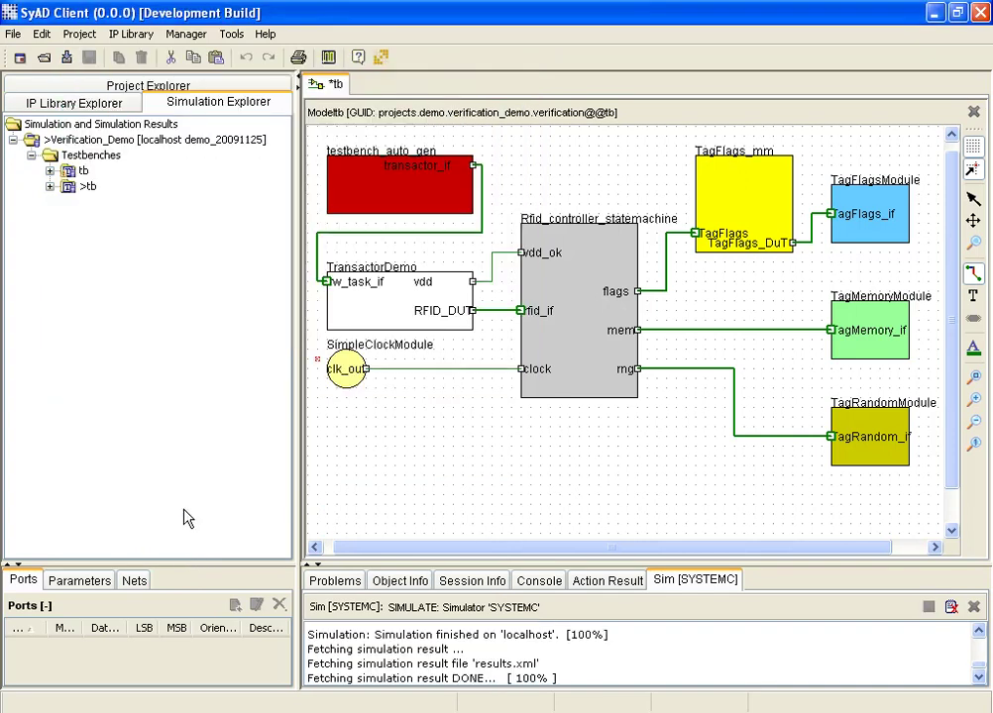
left_click(139, 87)
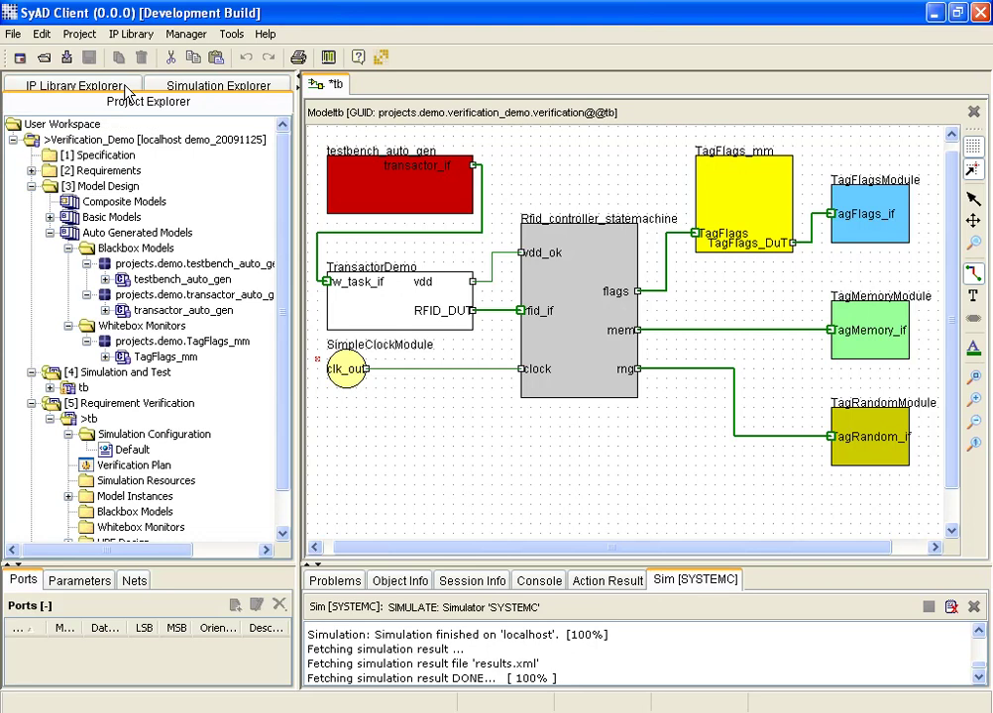
left_click(66, 58)
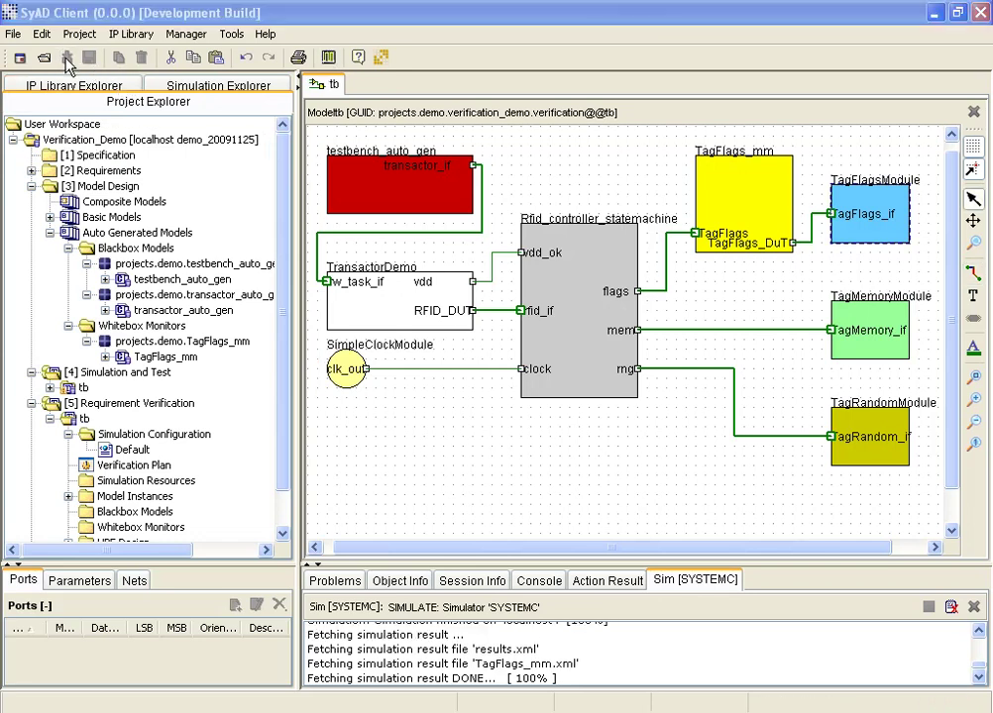
Build a testcase tree in tb's verification plan from TagFlags_stateflow.xml as testcases file and TagFlags_glossary.xml as glossary file.
double_click(104, 466)
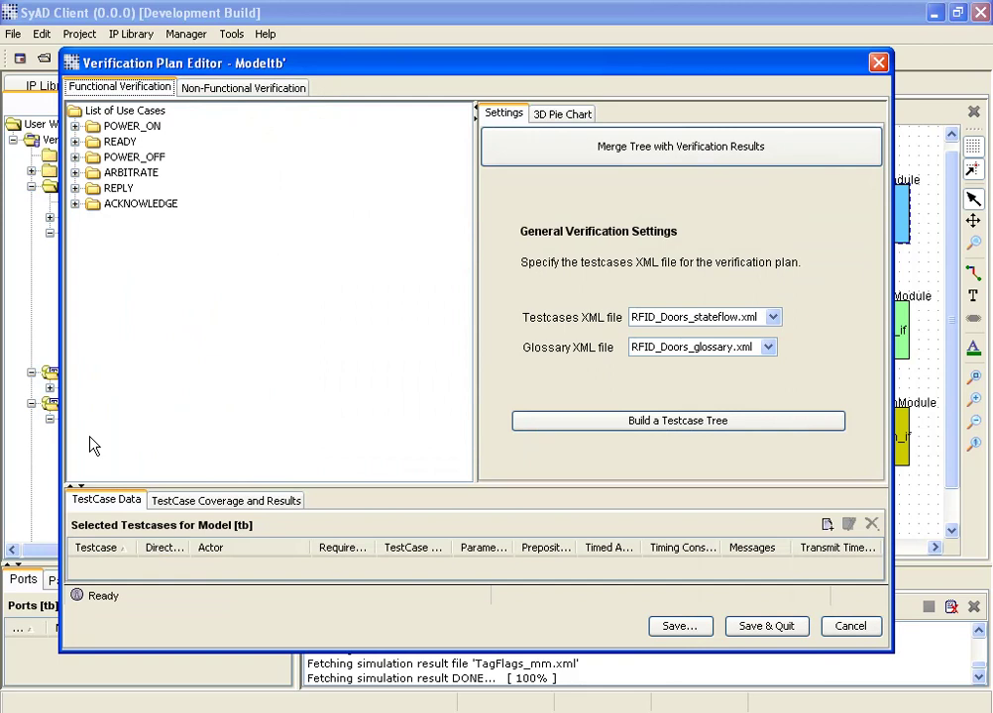
left_click(656, 317)
left_click(658, 366)
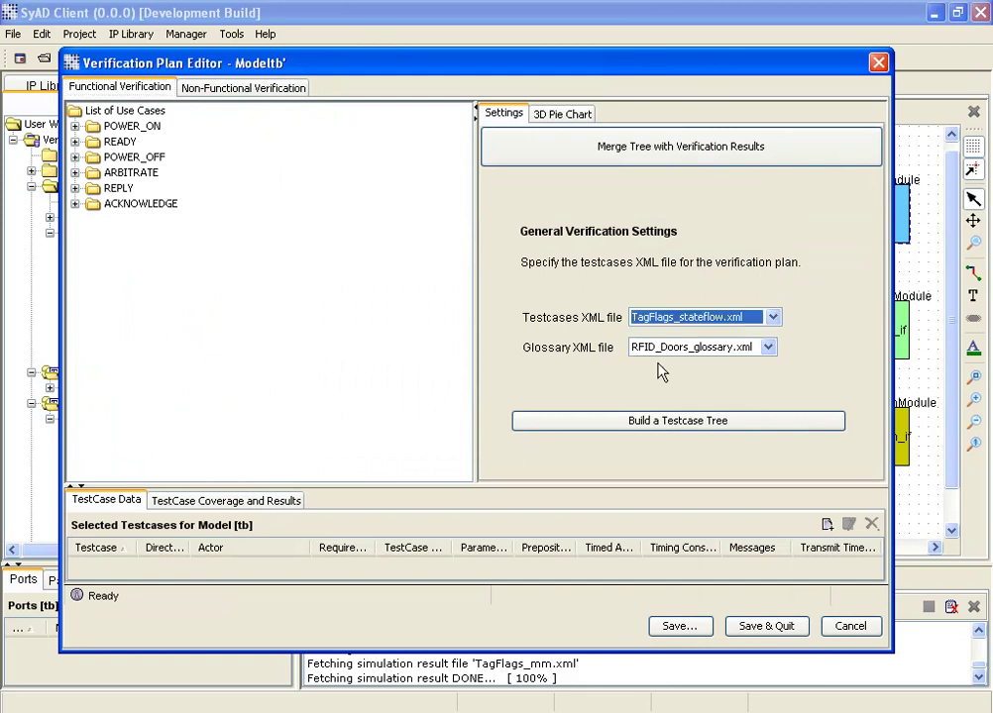
left_click(659, 347)
left_click(657, 384)
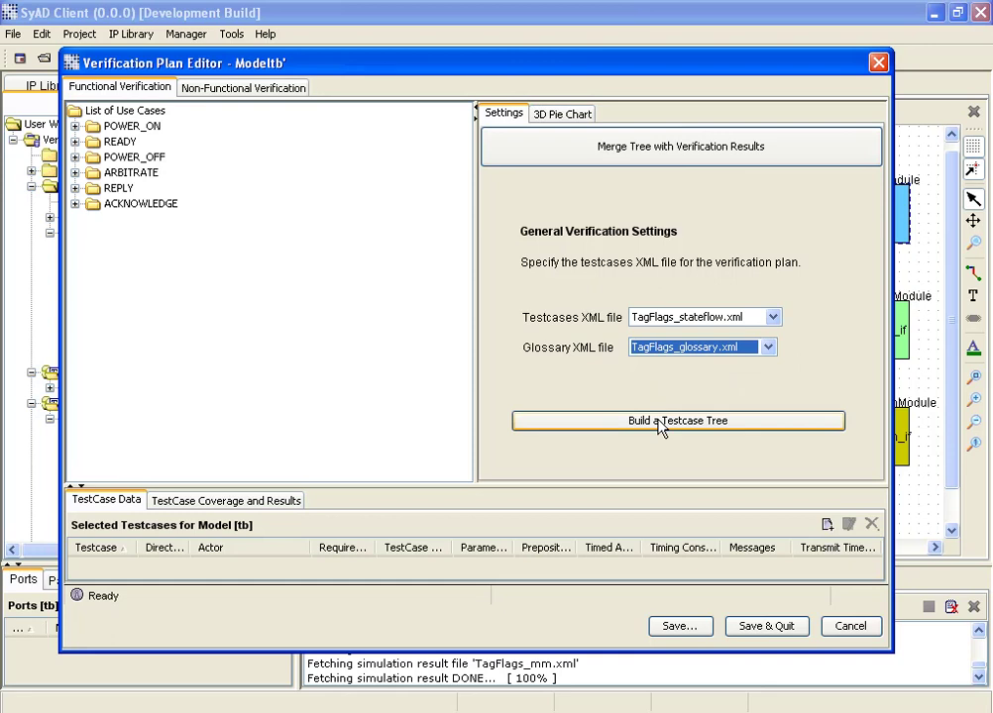
left_click(658, 426)
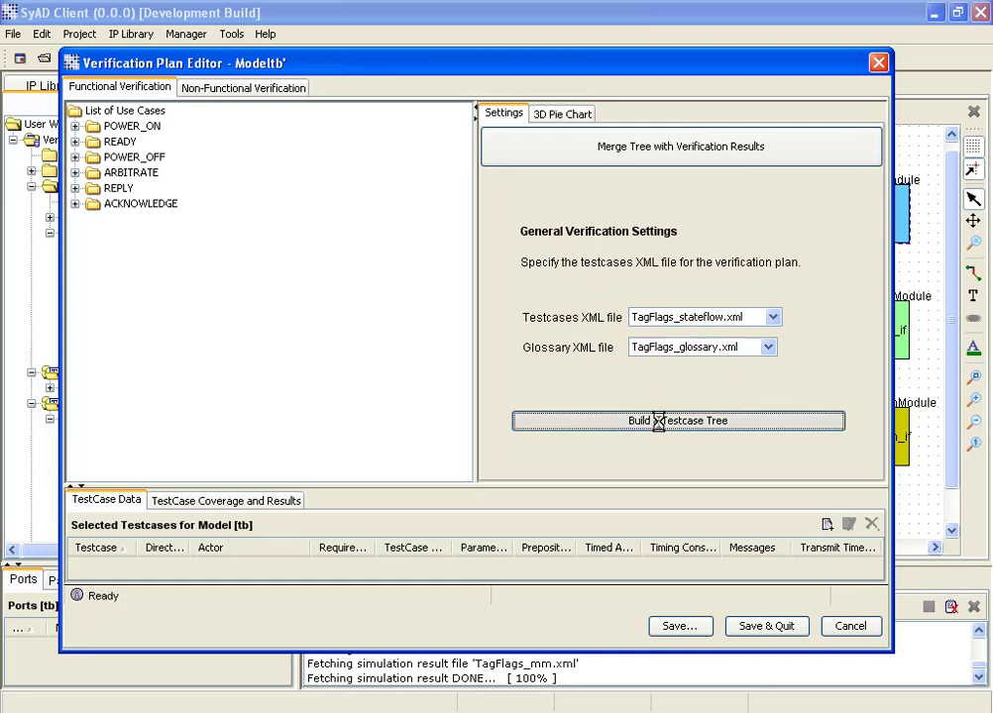
Merge the testcase tree with the TagFlags_mm.xml verification results.
left_click(585, 157)
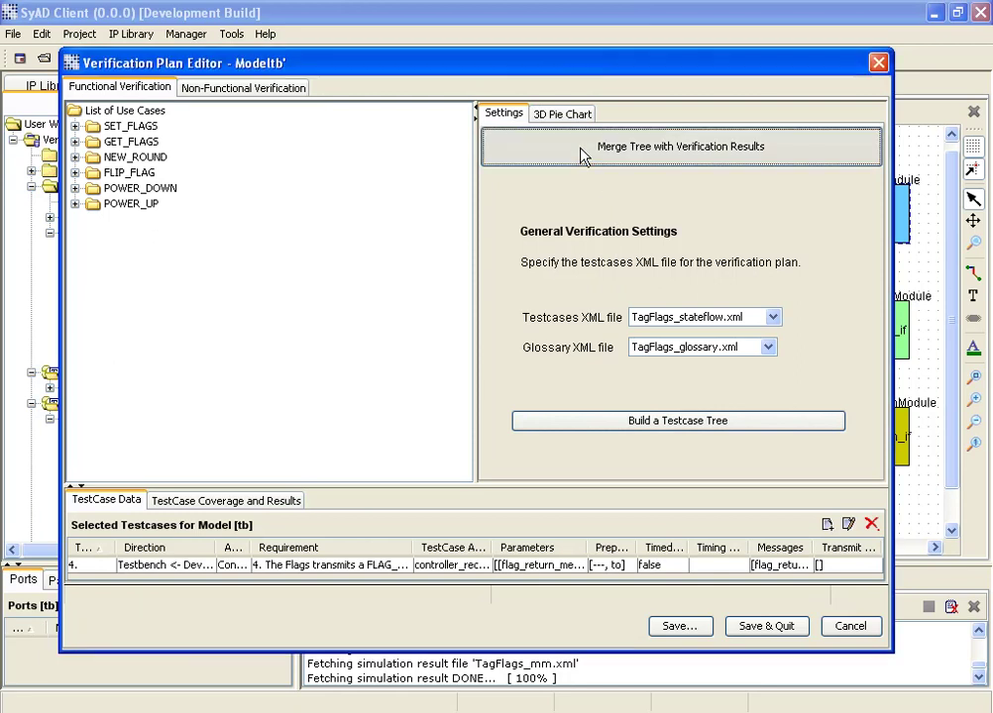
left_click(481, 235)
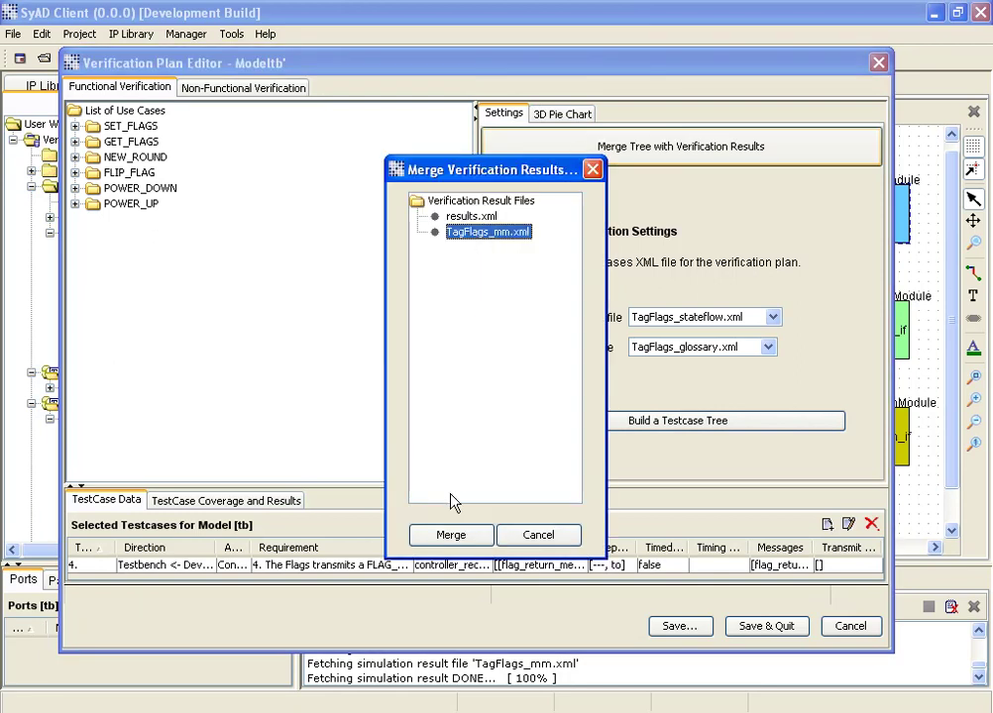
left_click(433, 537)
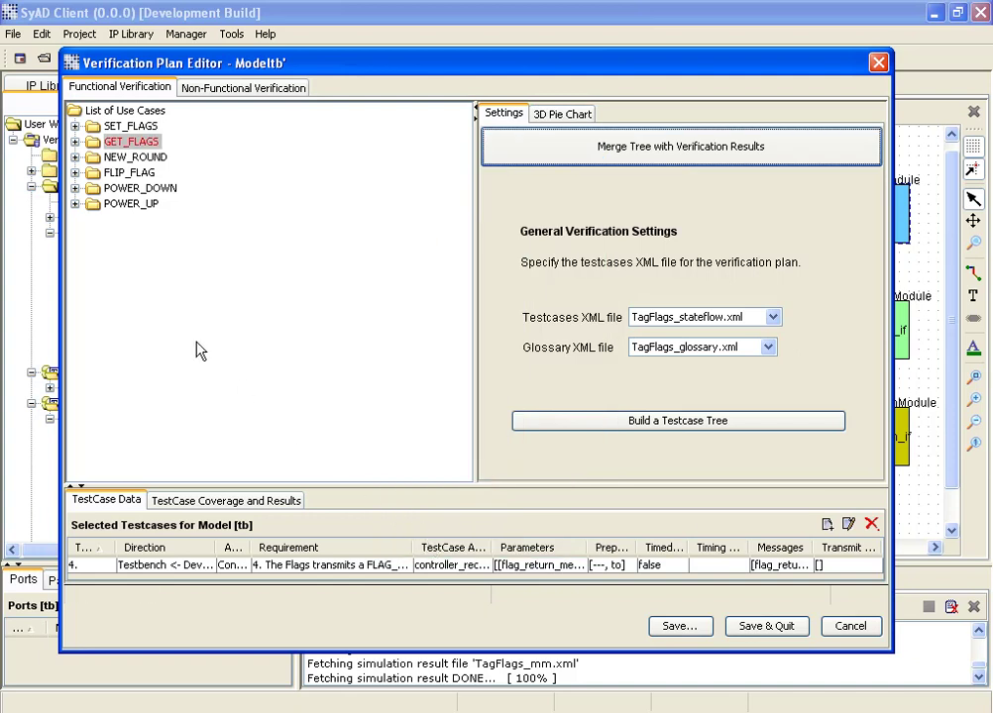
Examine the 3D pie chart of results for Testcase 4 of the GET_FLAGS use case.
left_click(74, 141)
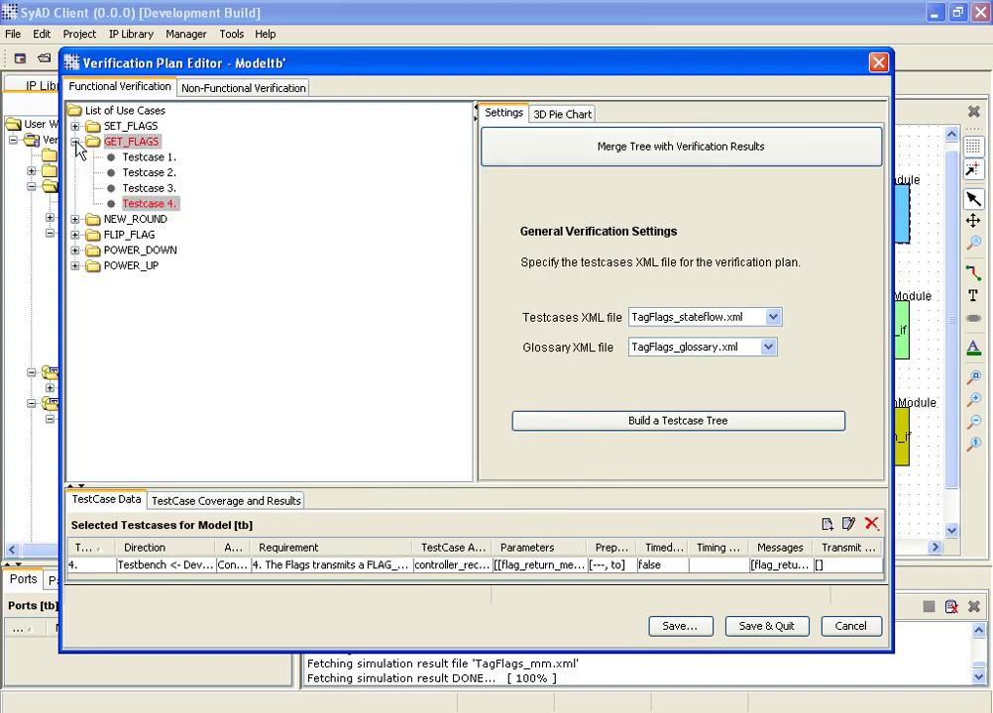
left_click(139, 203)
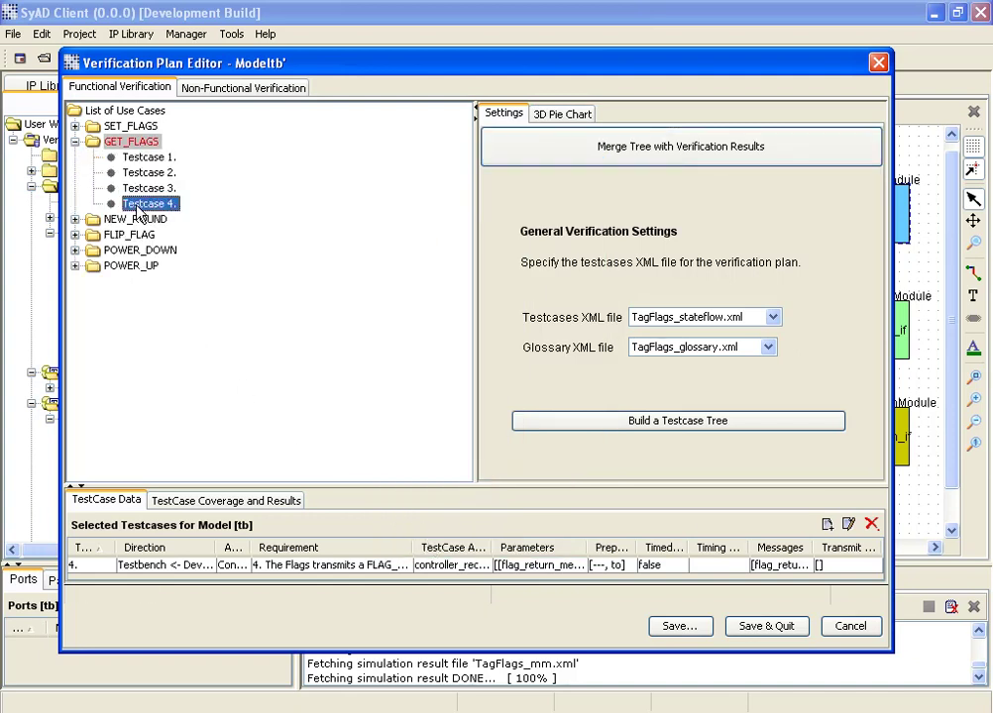
left_click(555, 117)
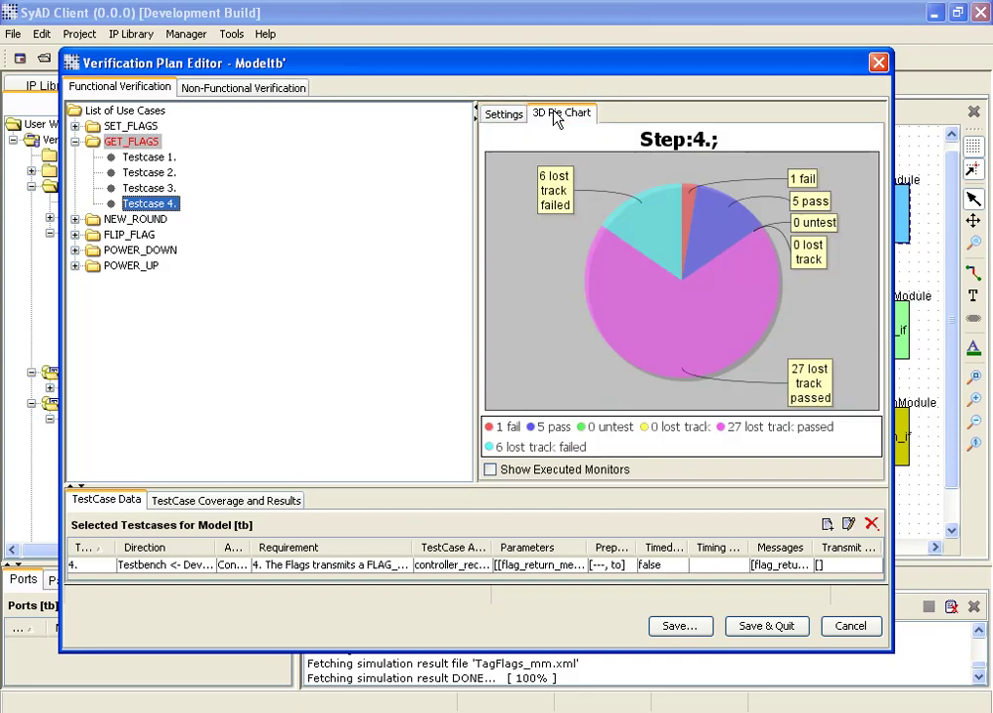